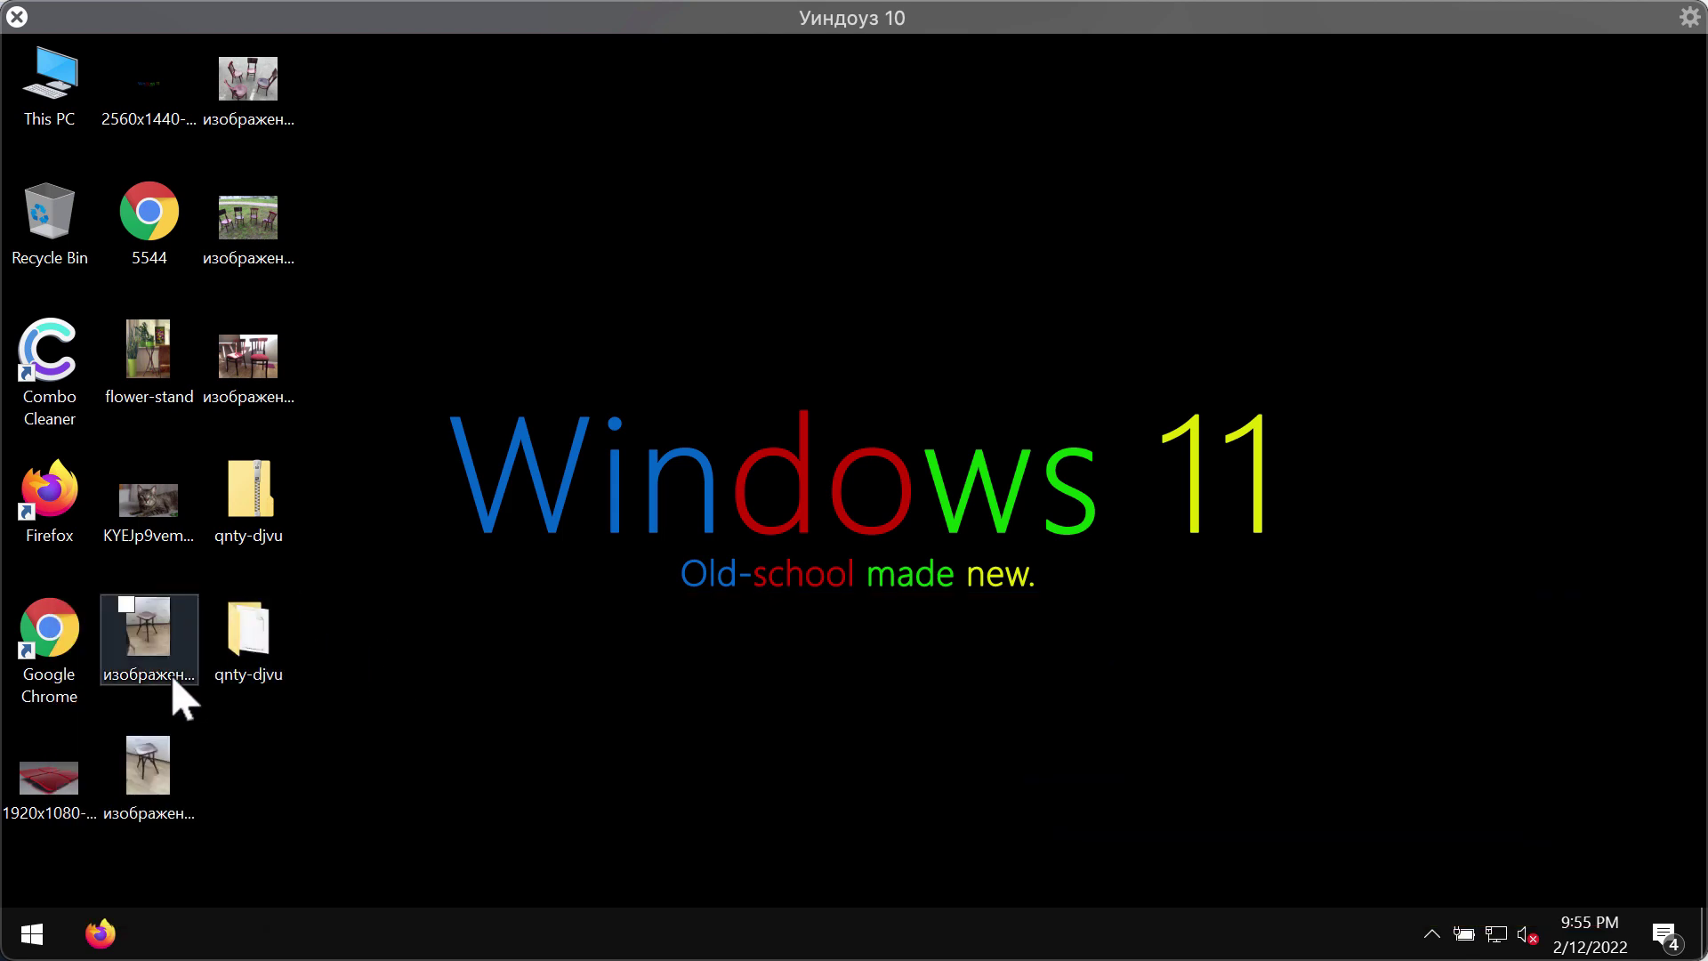
- View the chairs photo in Windows Photo Viewer and close it again
right_click(247, 390)
mouse_move(83, 488)
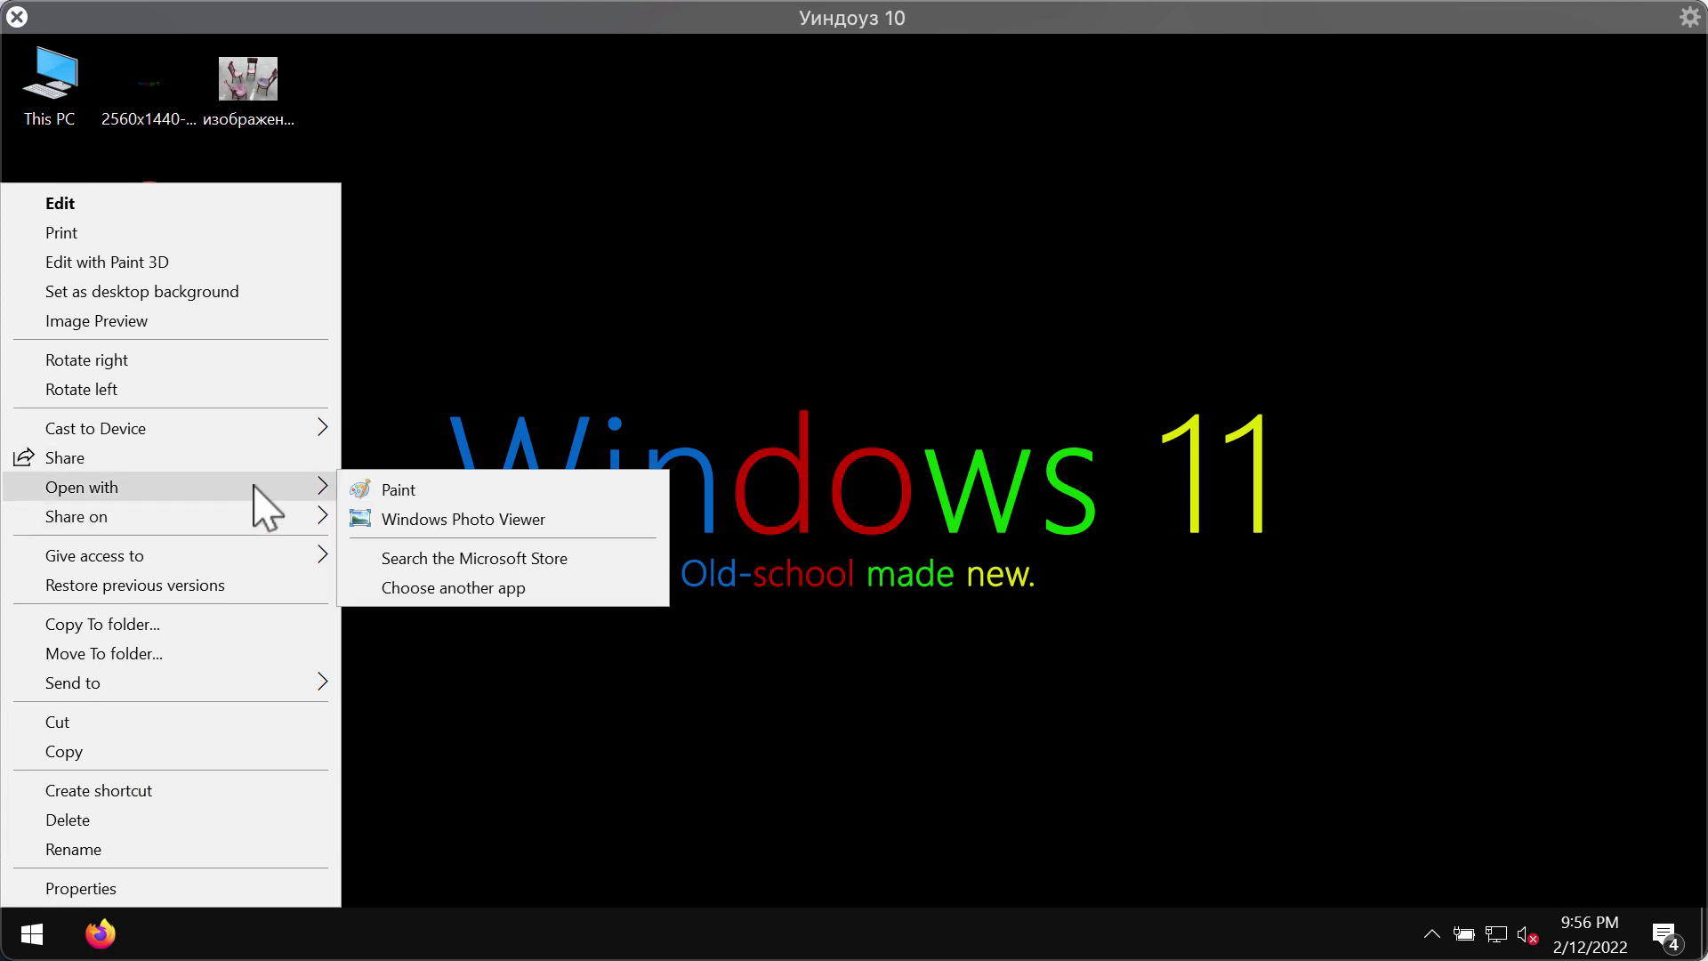
left_click(542, 519)
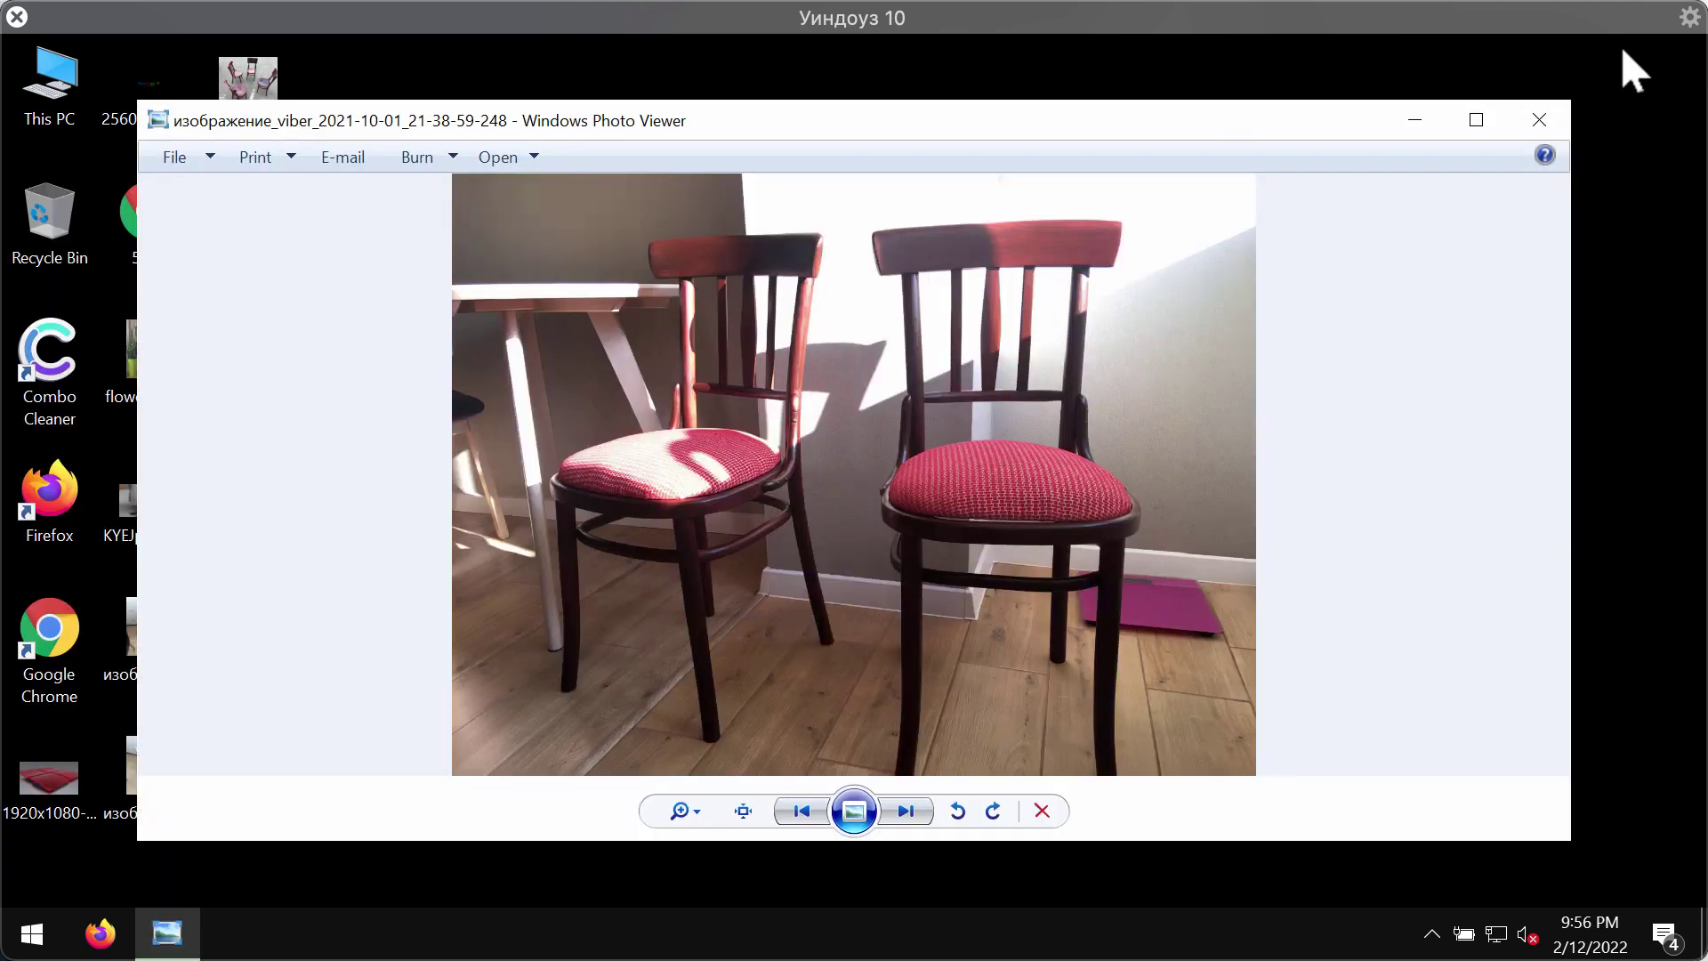
left_click(1539, 121)
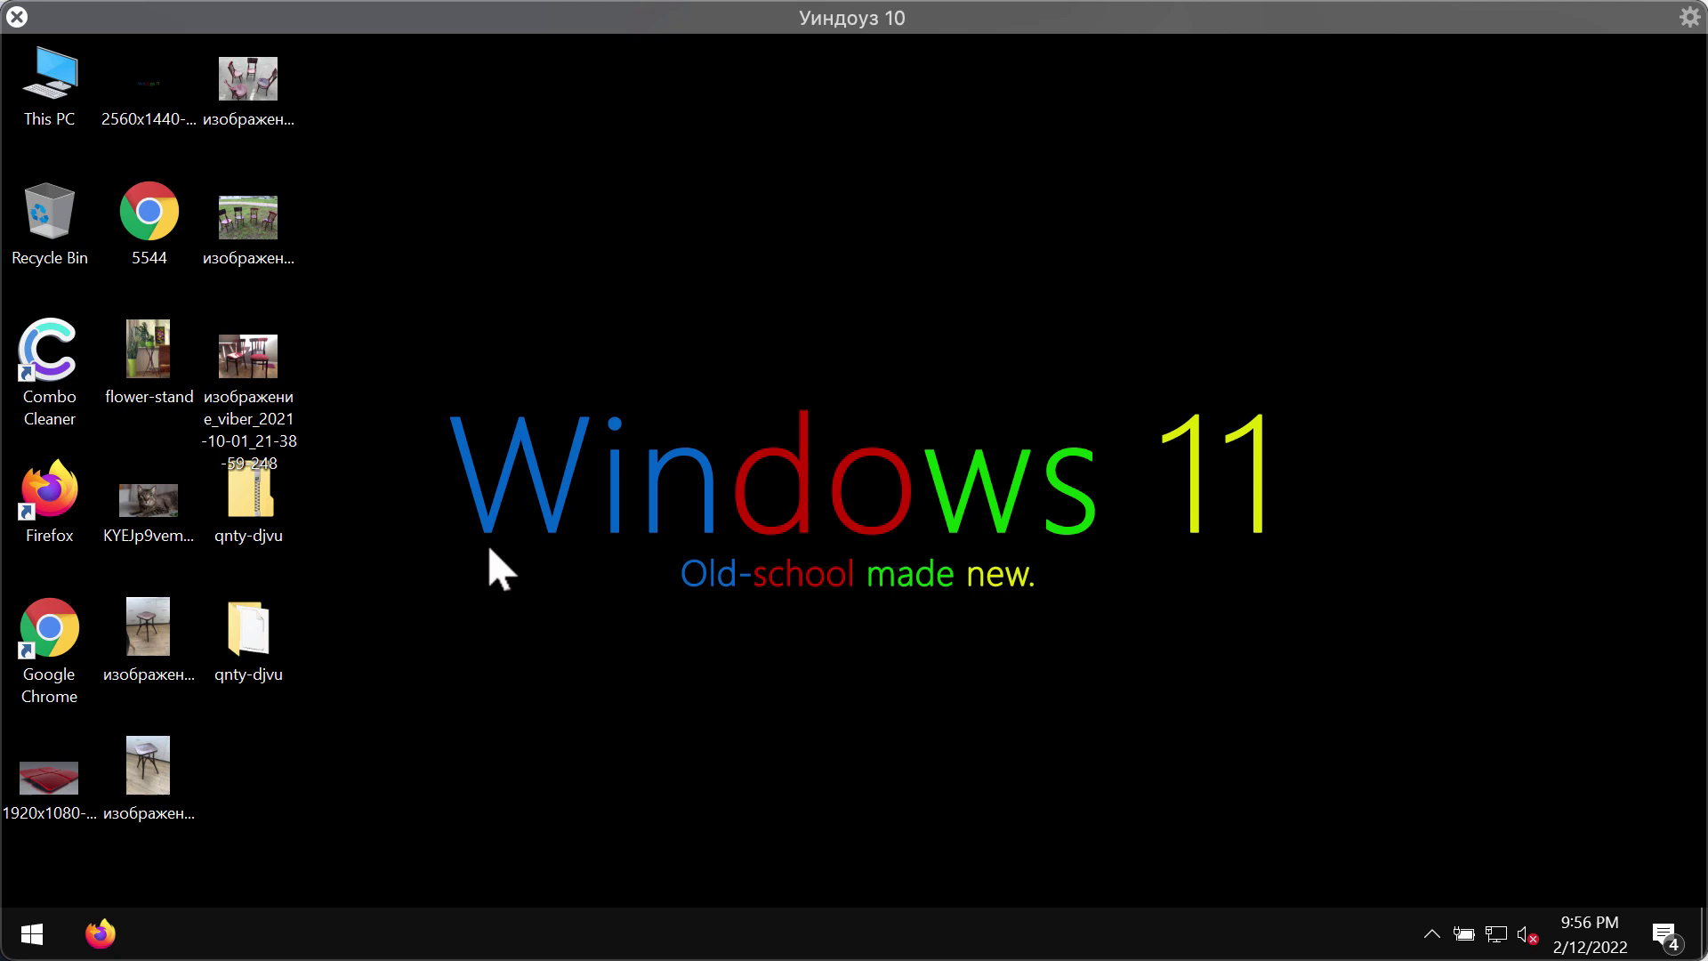
- Run the application file inside the qnty-djvu folder, then close the folder window
left_click(260, 644)
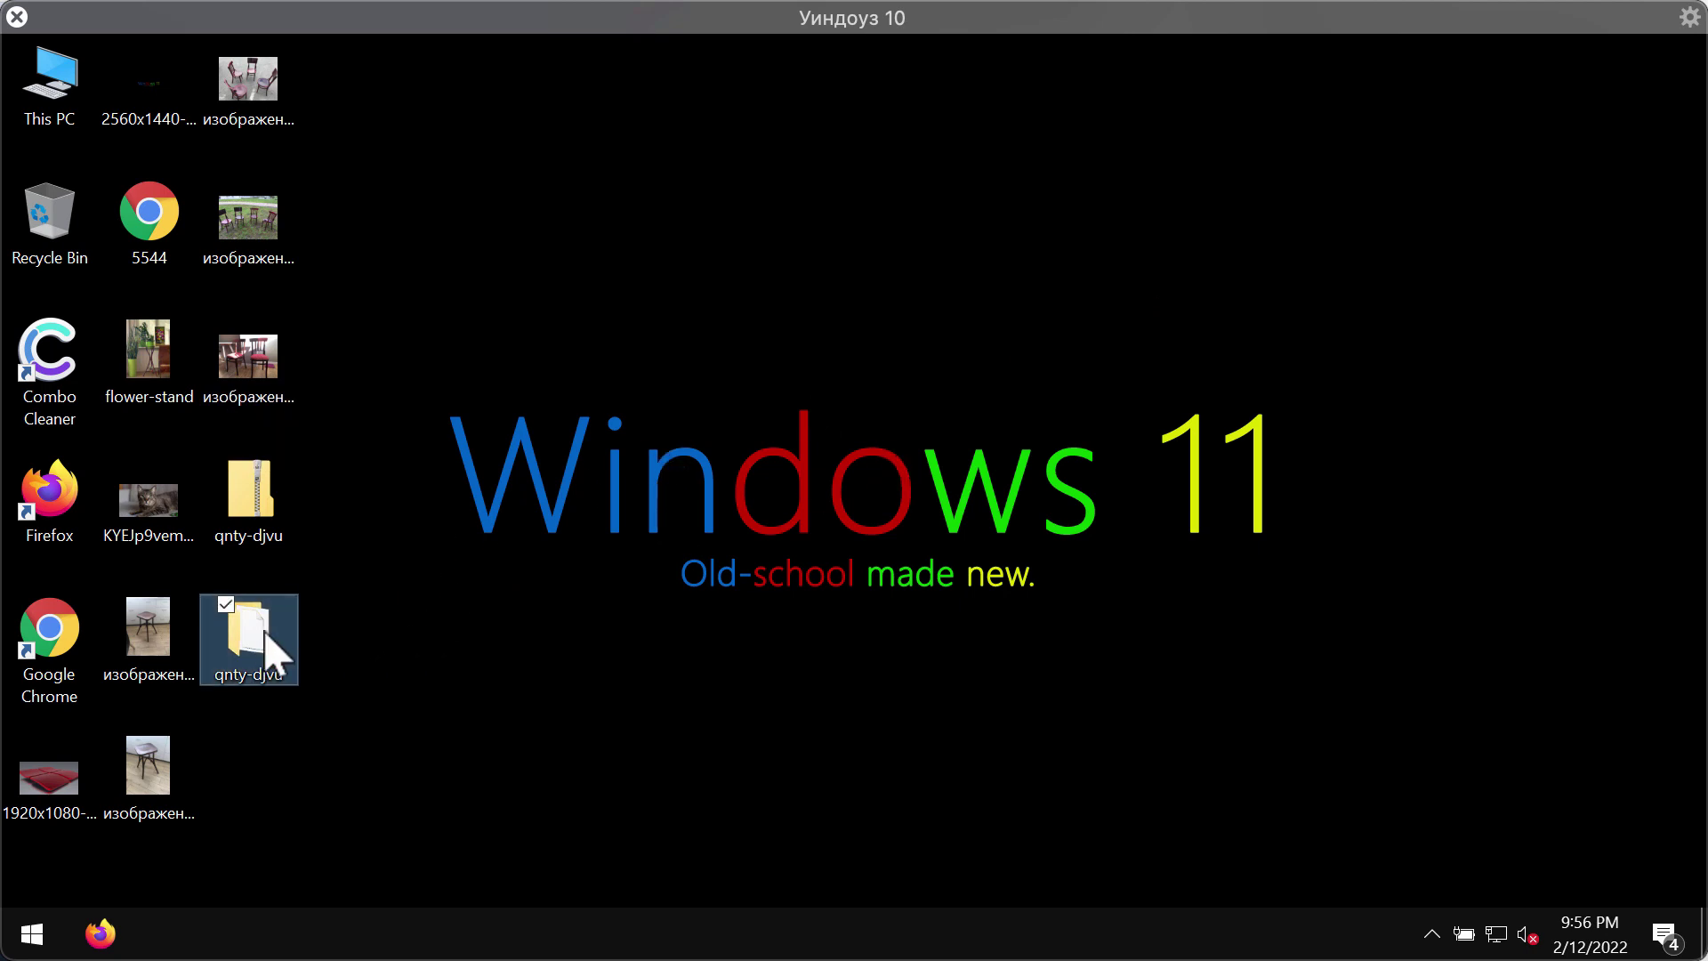
double_click(261, 644)
double_click(744, 258)
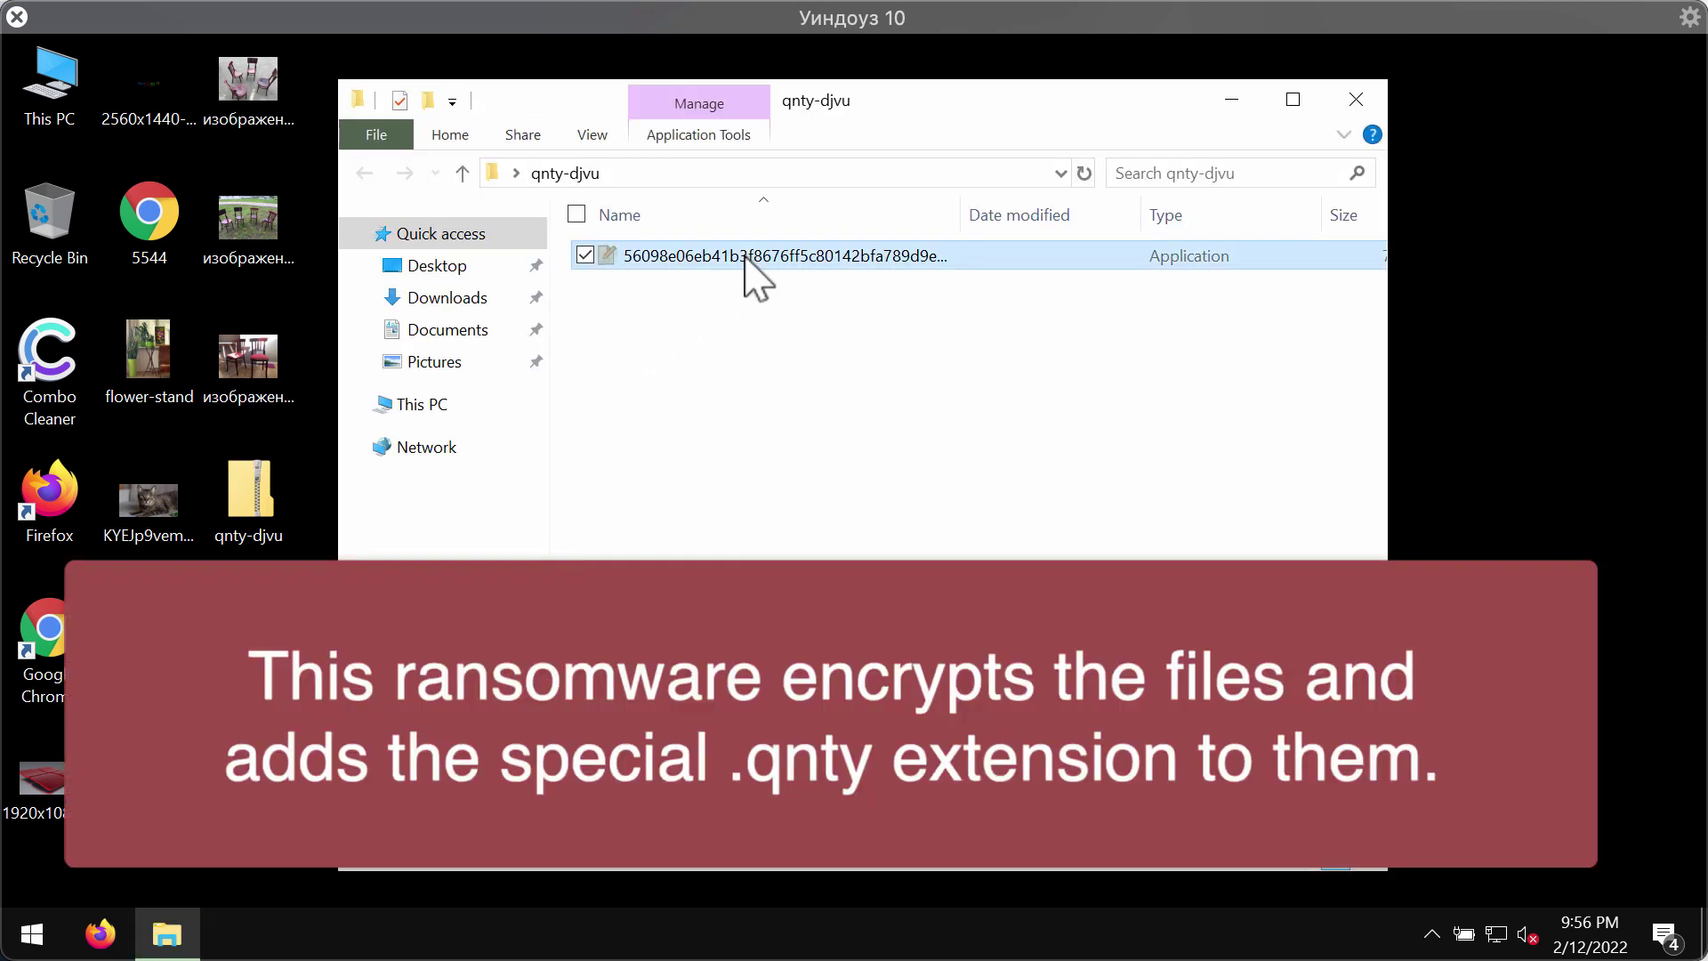
left_click(1359, 101)
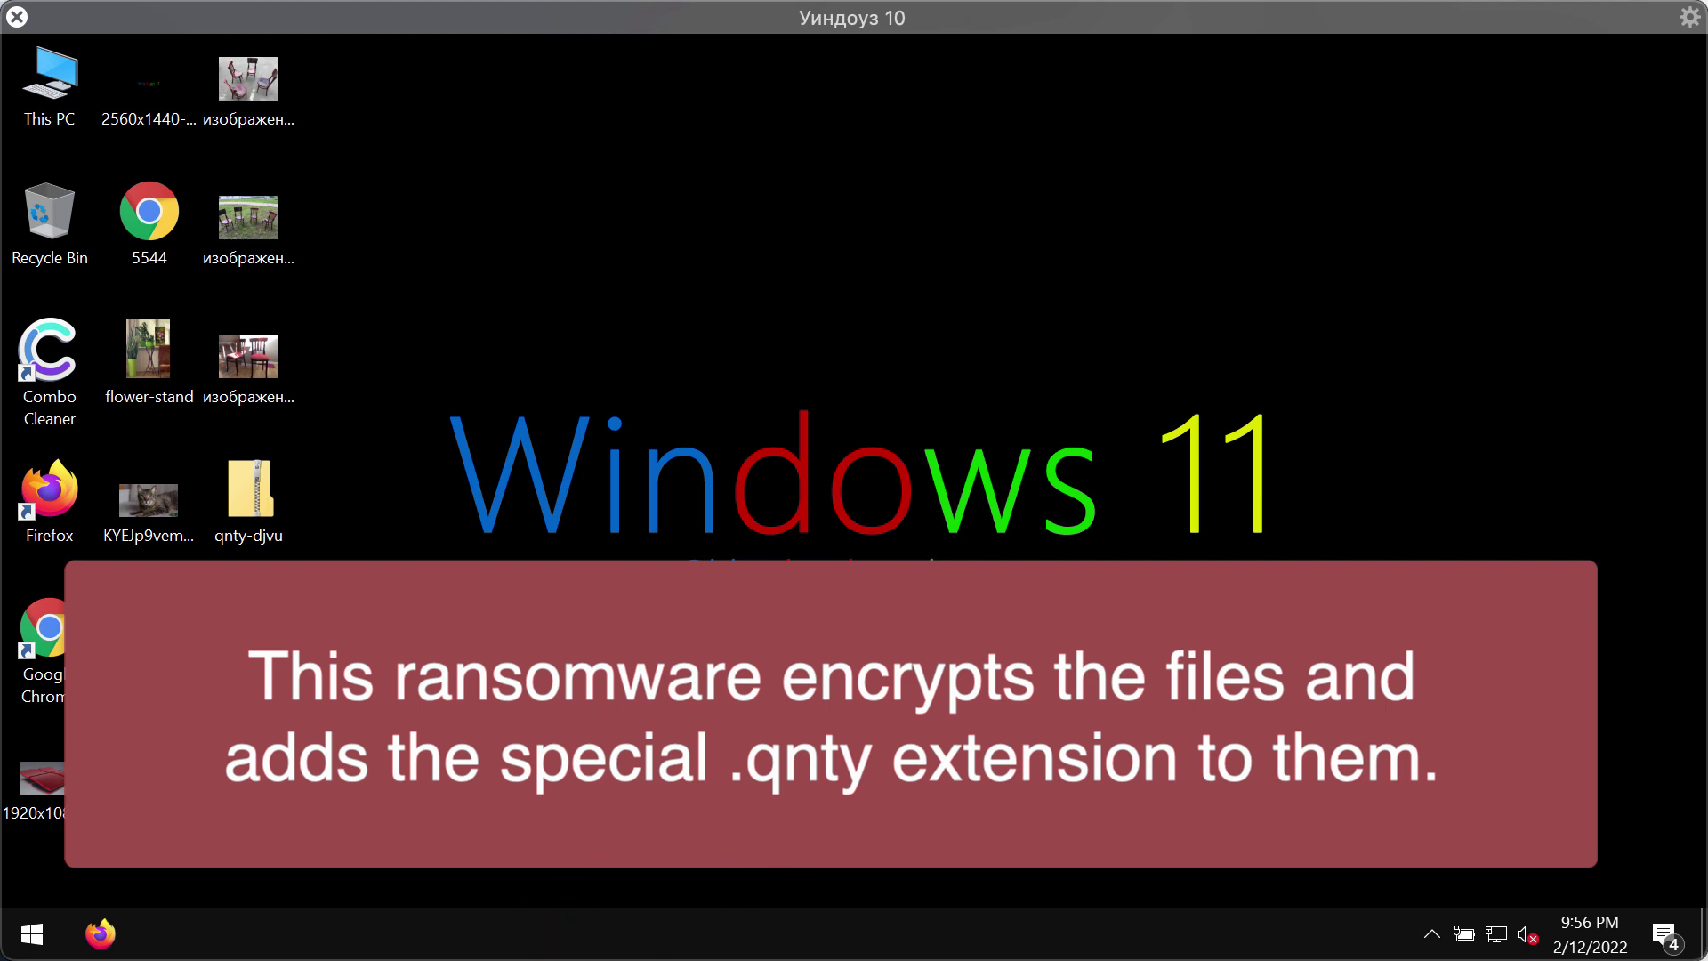
- Sign out of Windows via the Start menu's system tools and sign back in
right_click(38, 931)
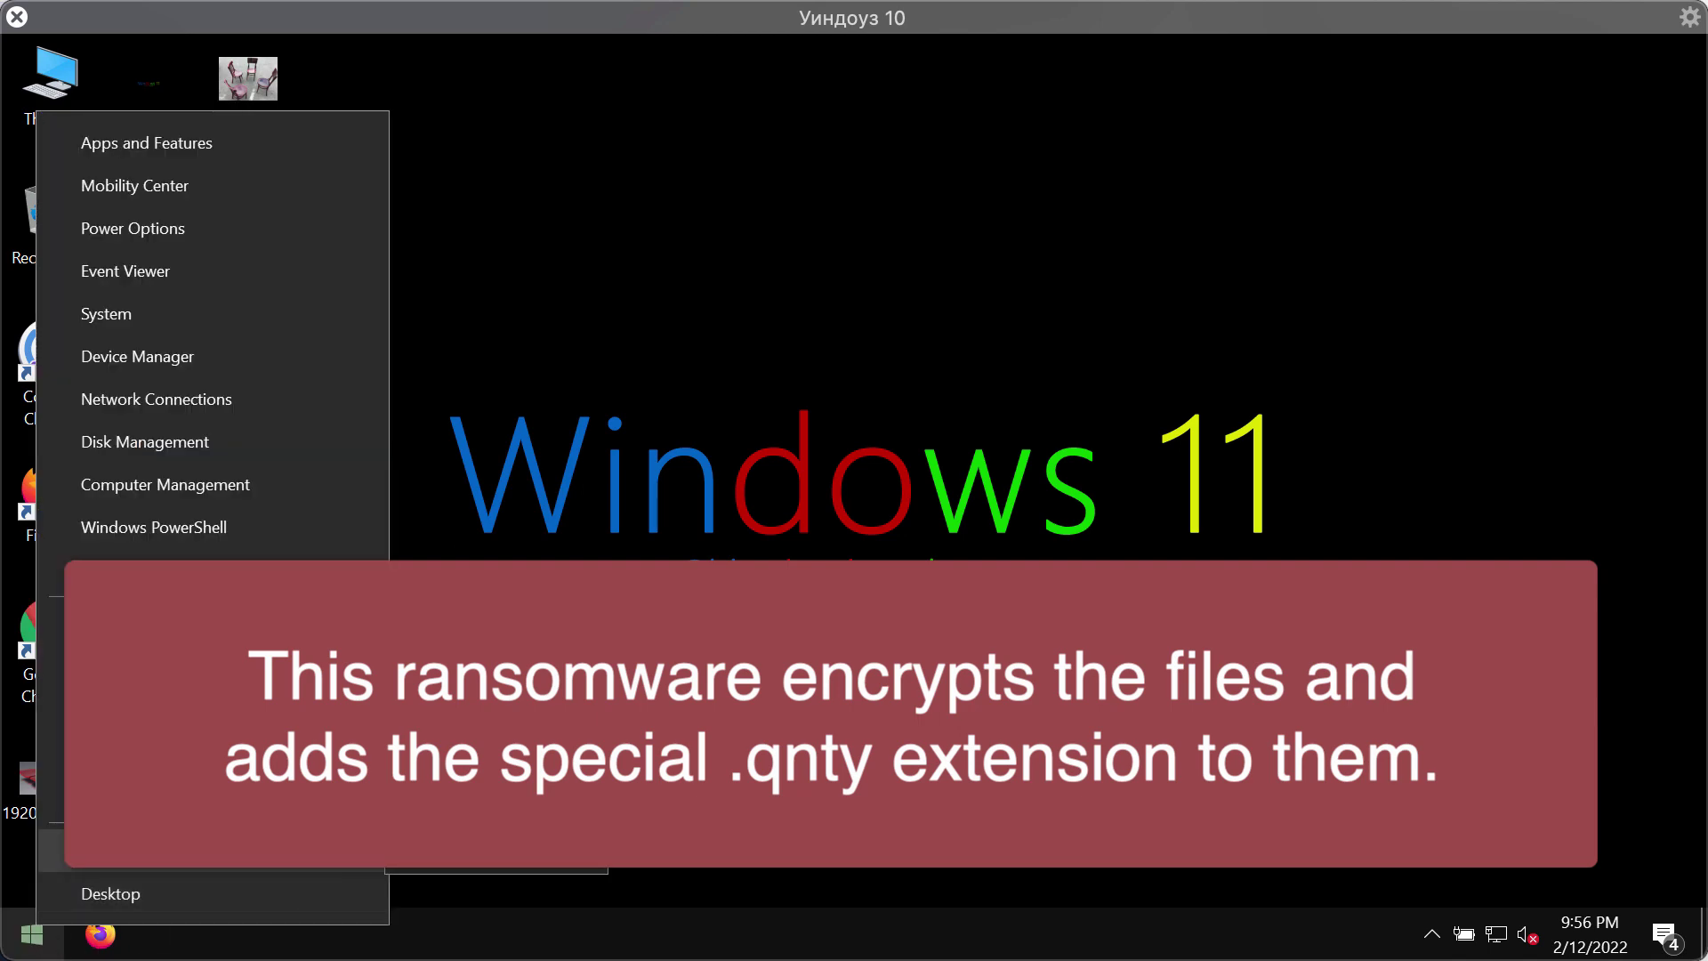
left_click(494, 708)
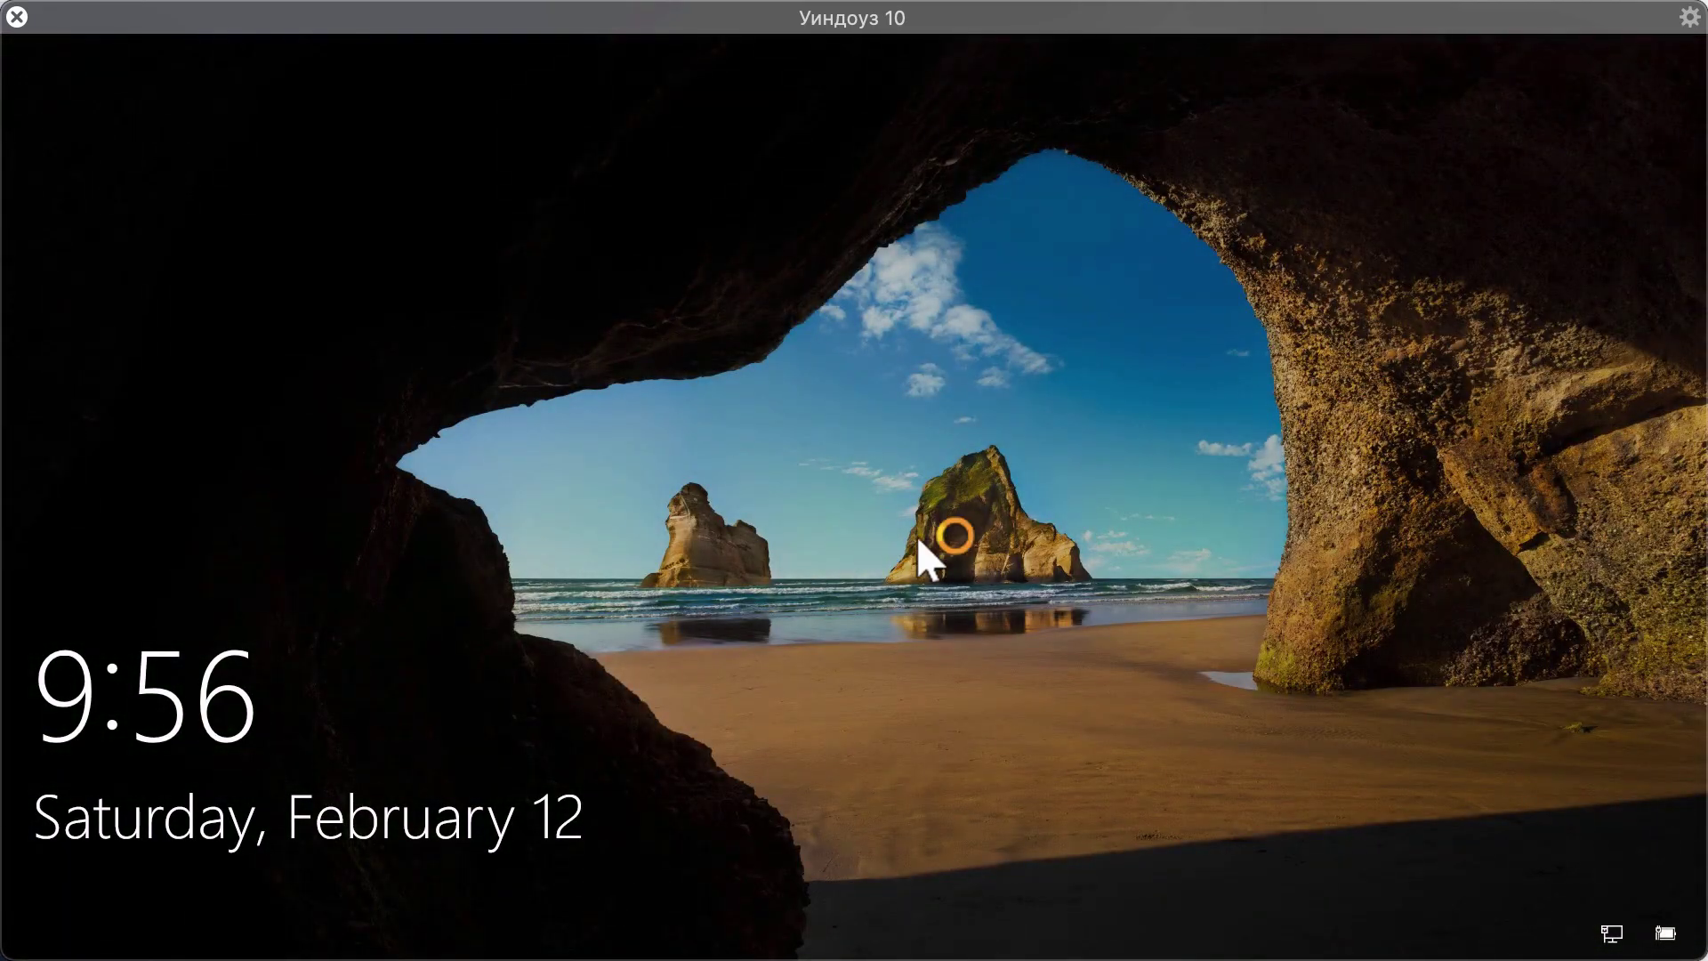
left_click(926, 551)
left_click(870, 578)
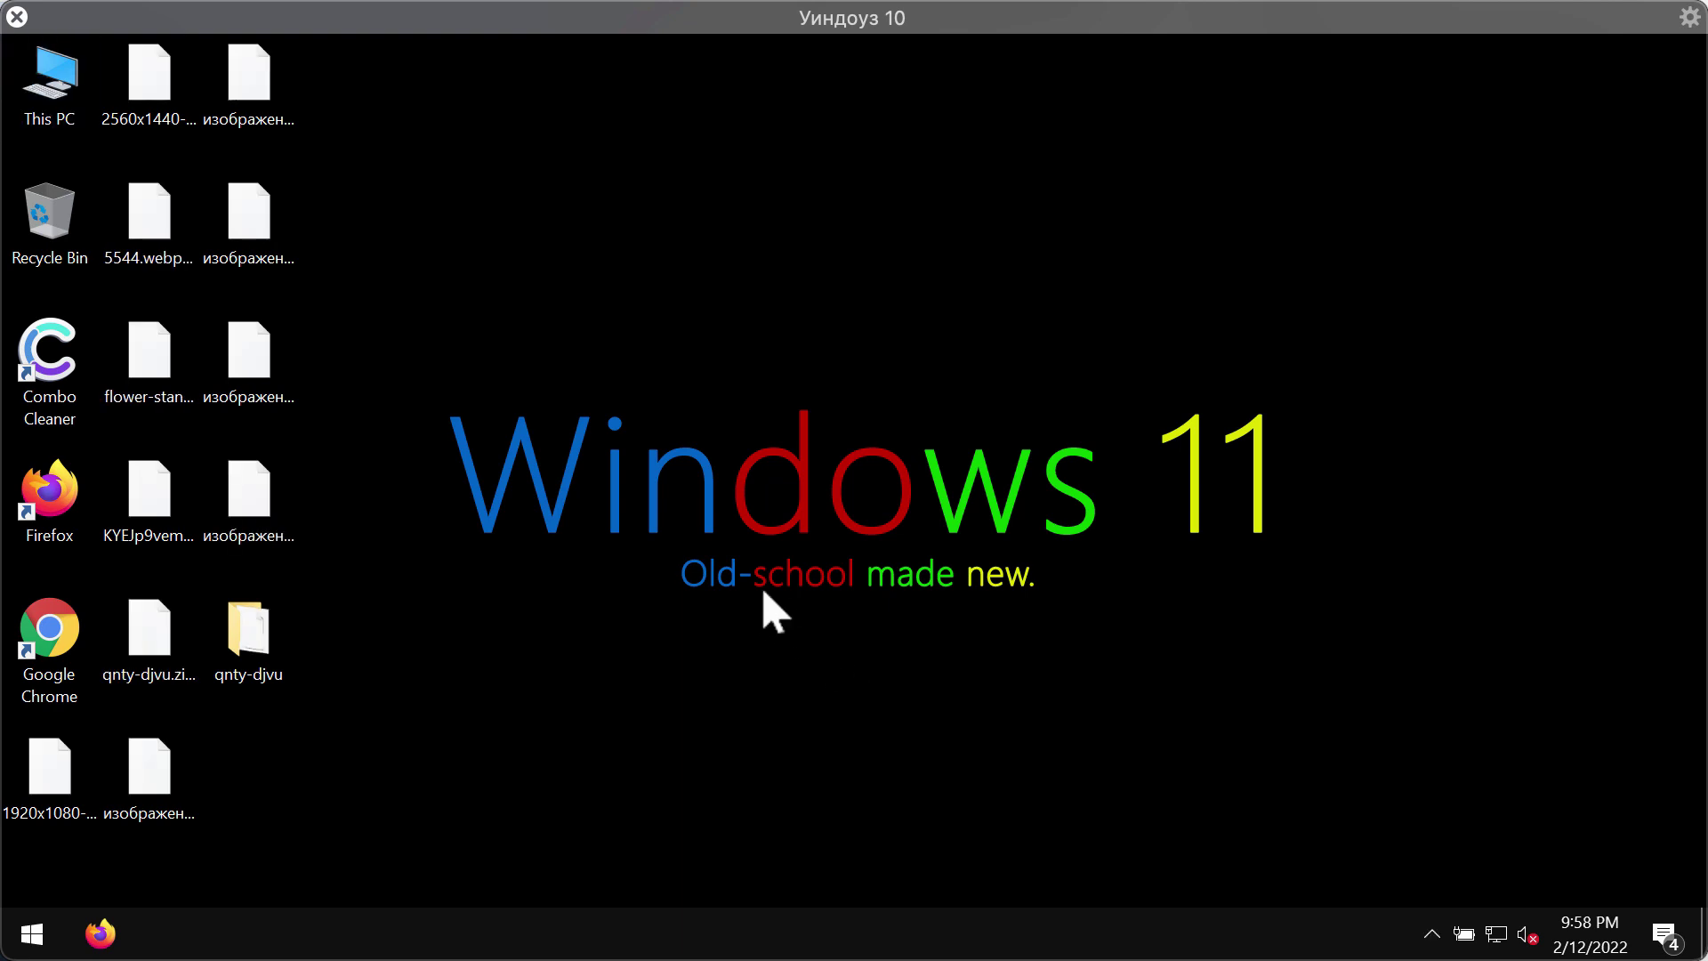
- Try to open the encrypted viber .qnty image file from the desktop
left_click(286, 383)
left_click(240, 214)
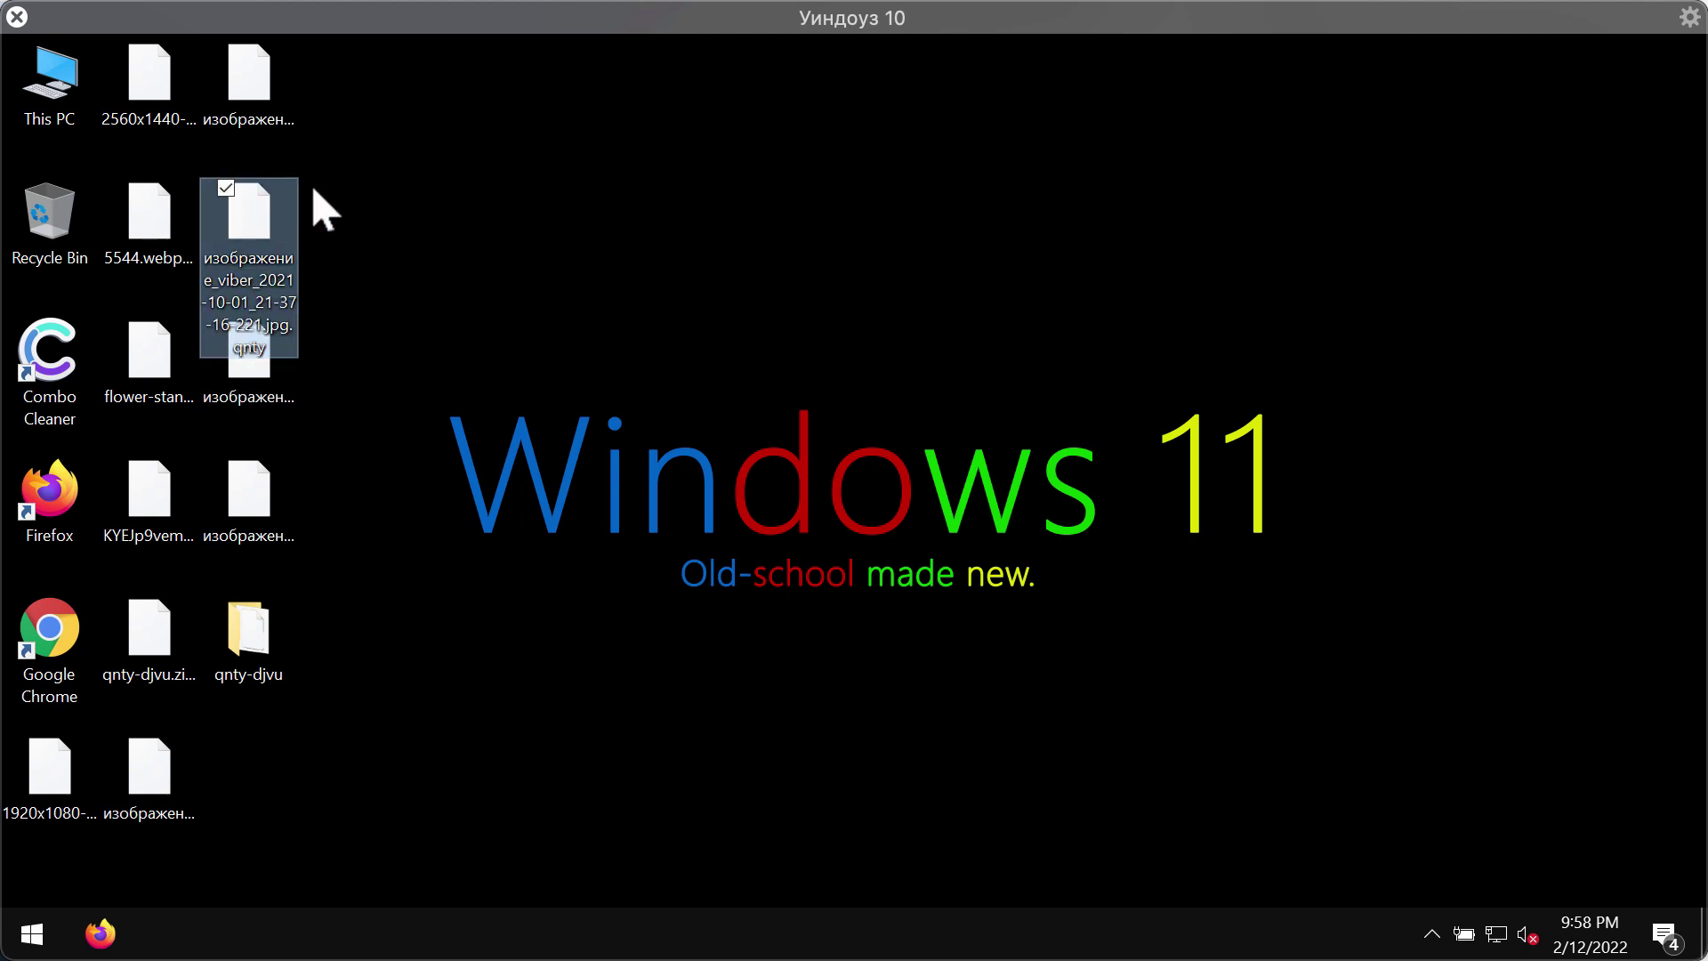
left_click(398, 236)
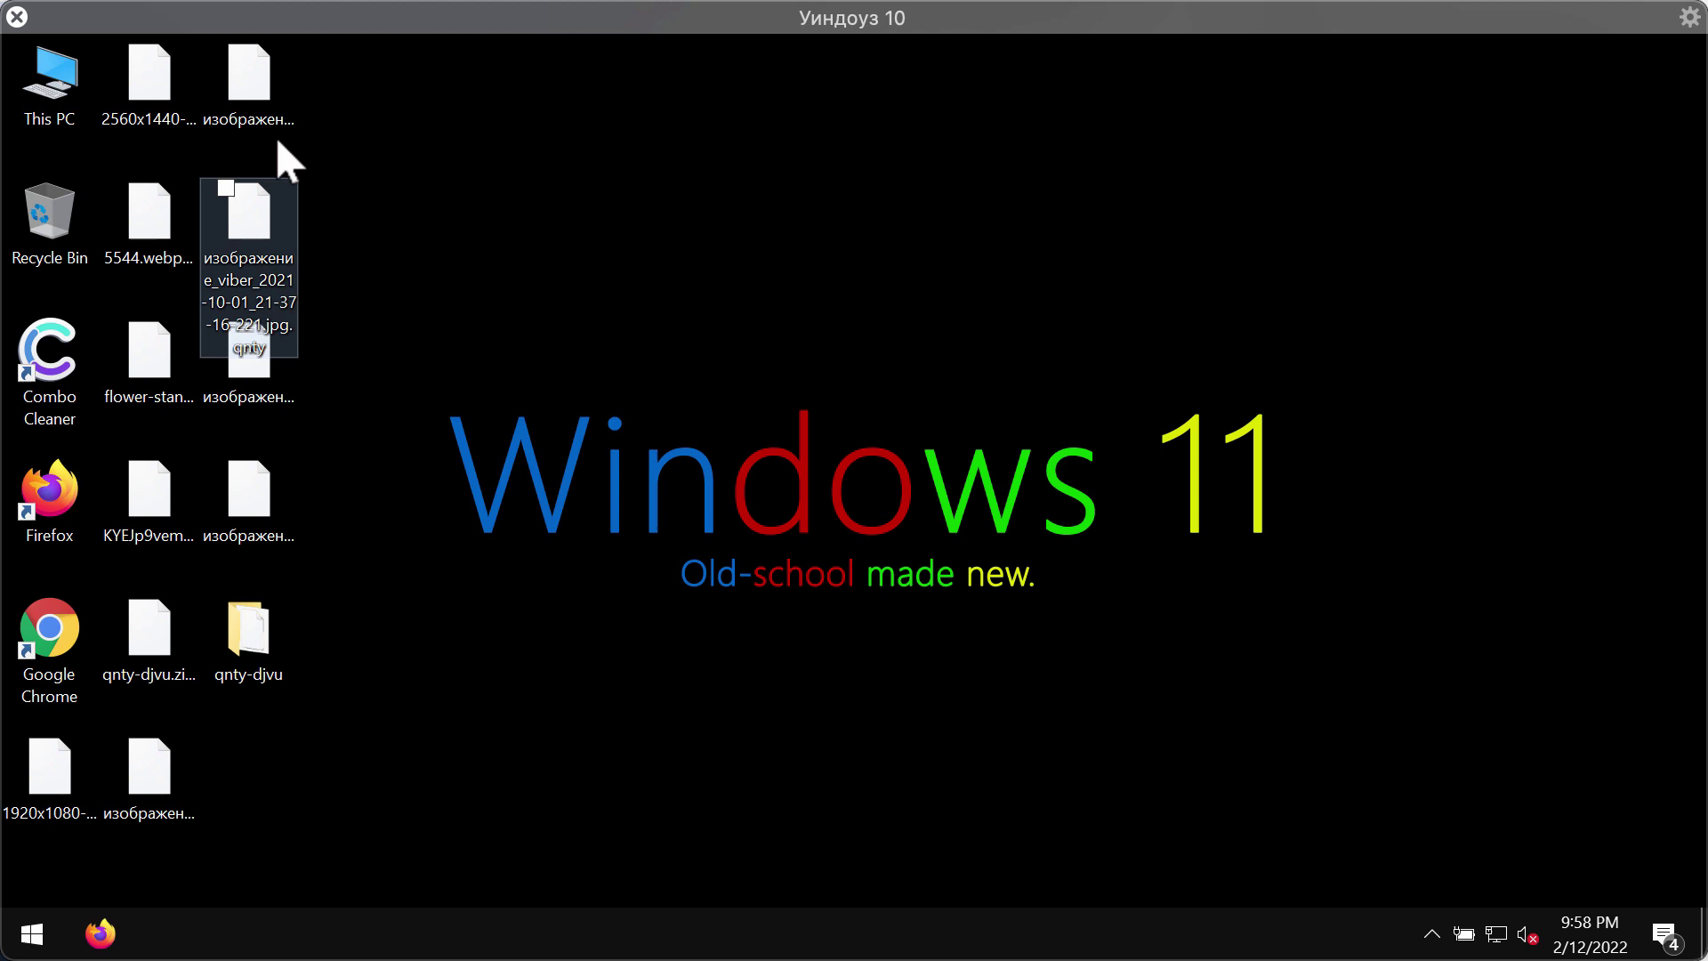
left_click(271, 94)
double_click(286, 115)
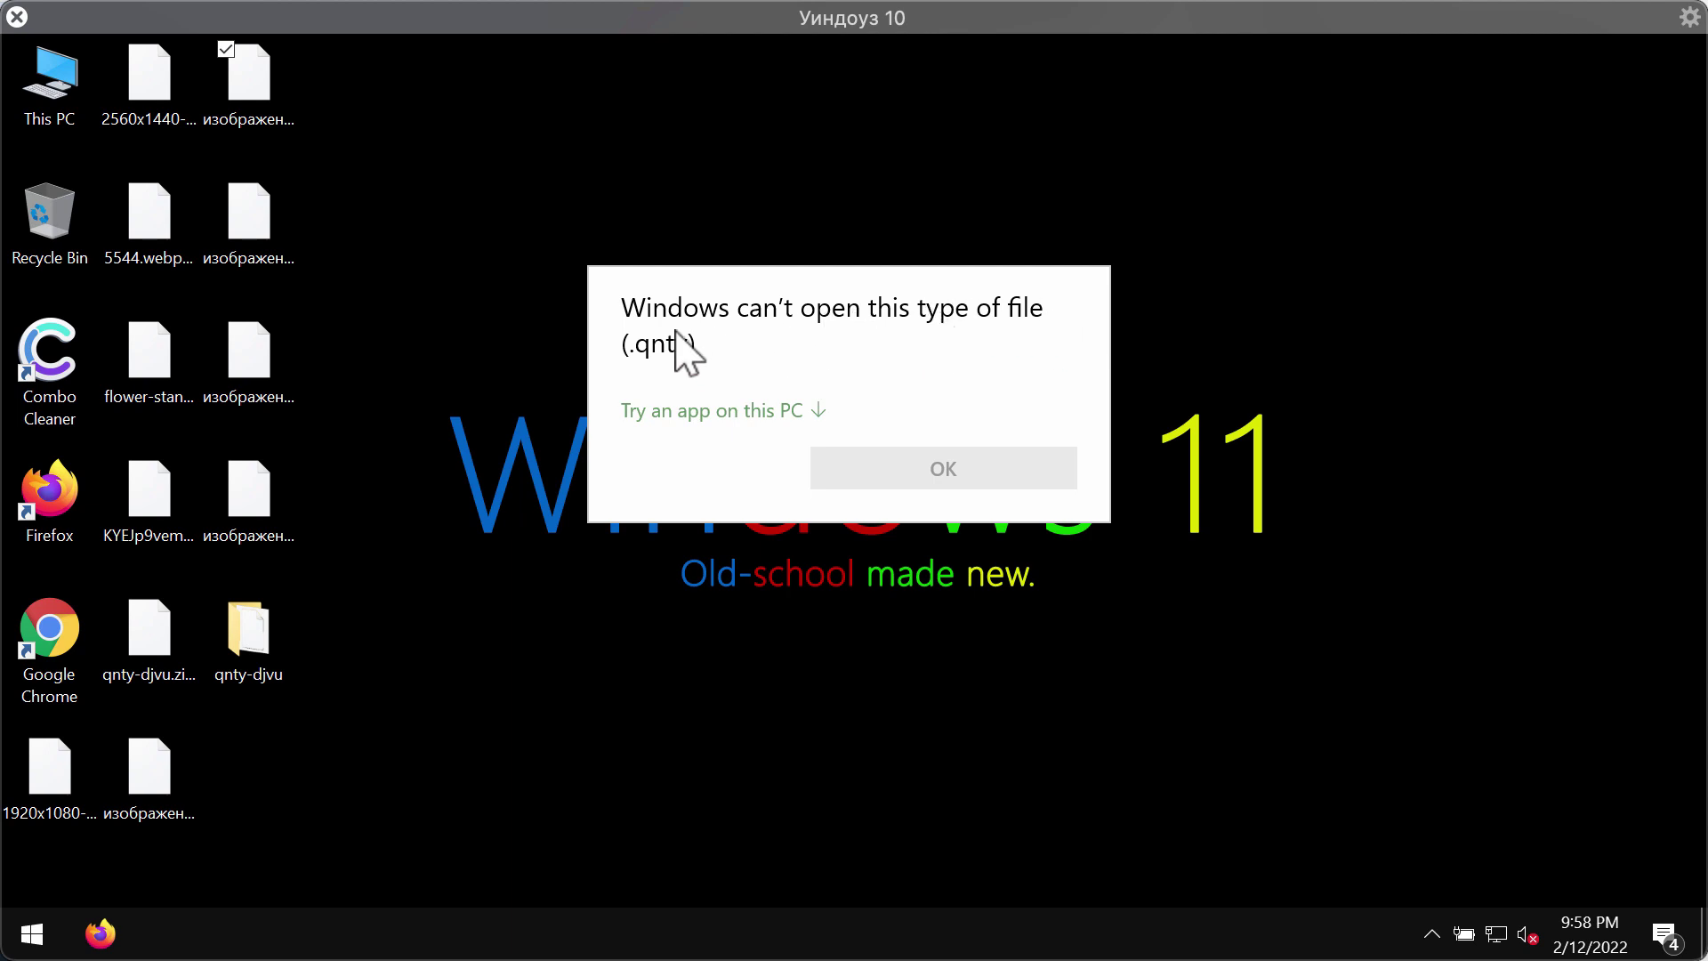
- Dismiss the can't-open-this-file message and bring up Task Manager from the taskbar
left_click(944, 481)
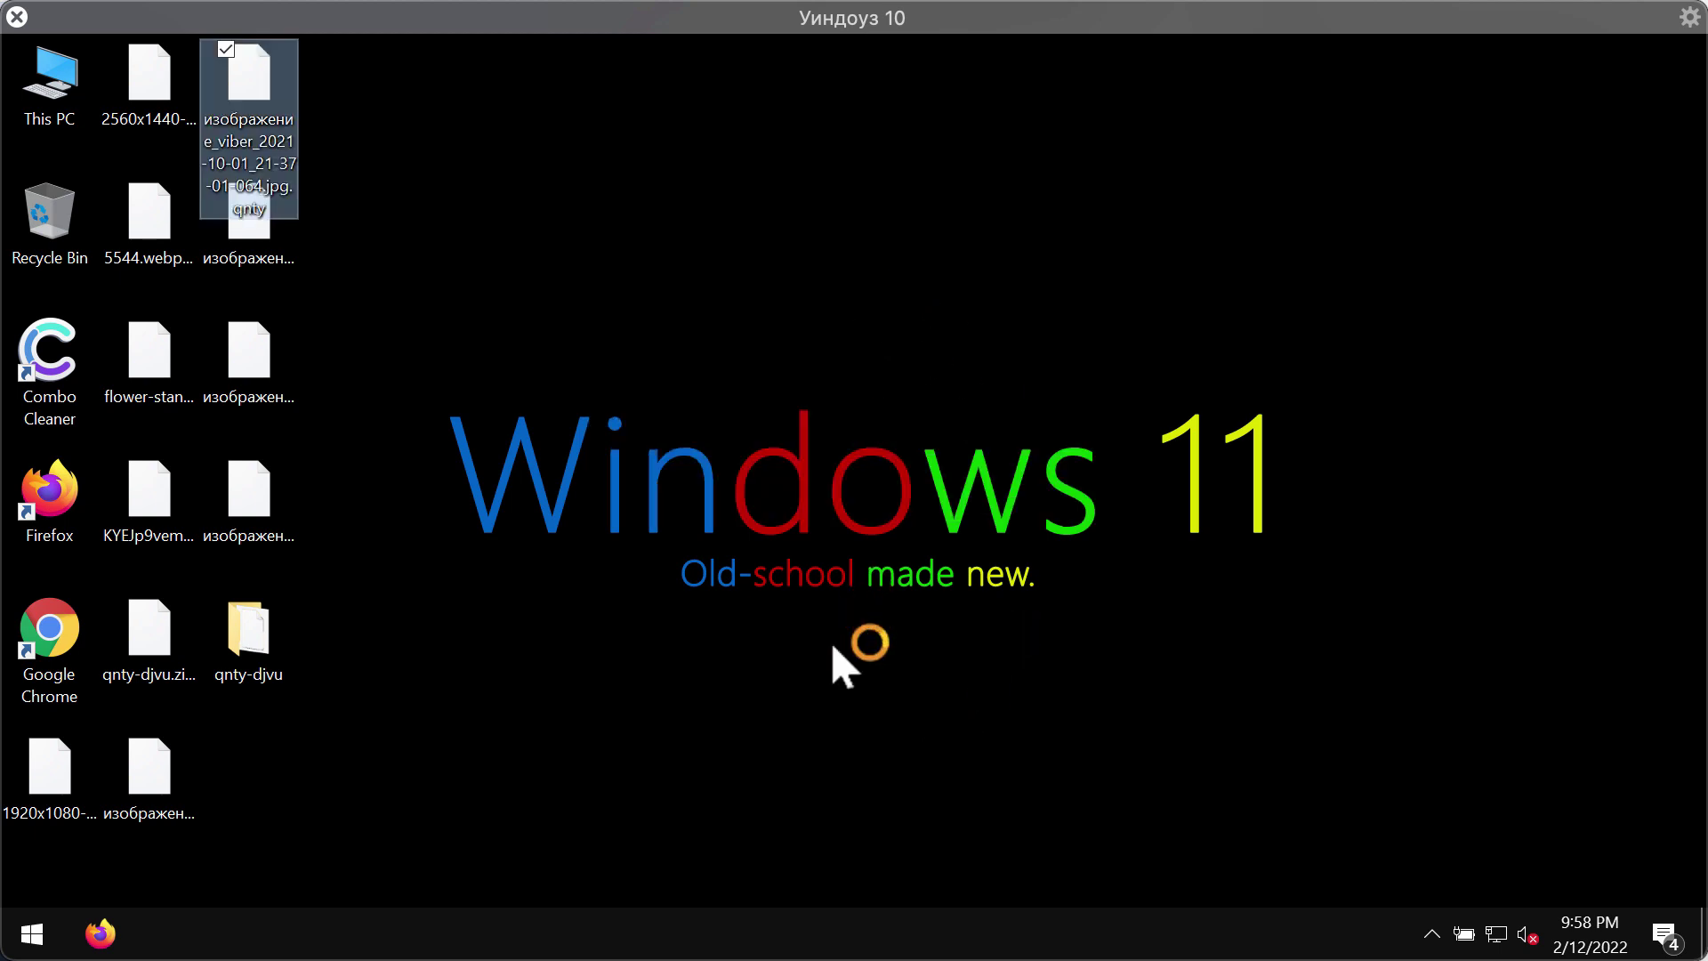
right_click(908, 923)
left_click(995, 801)
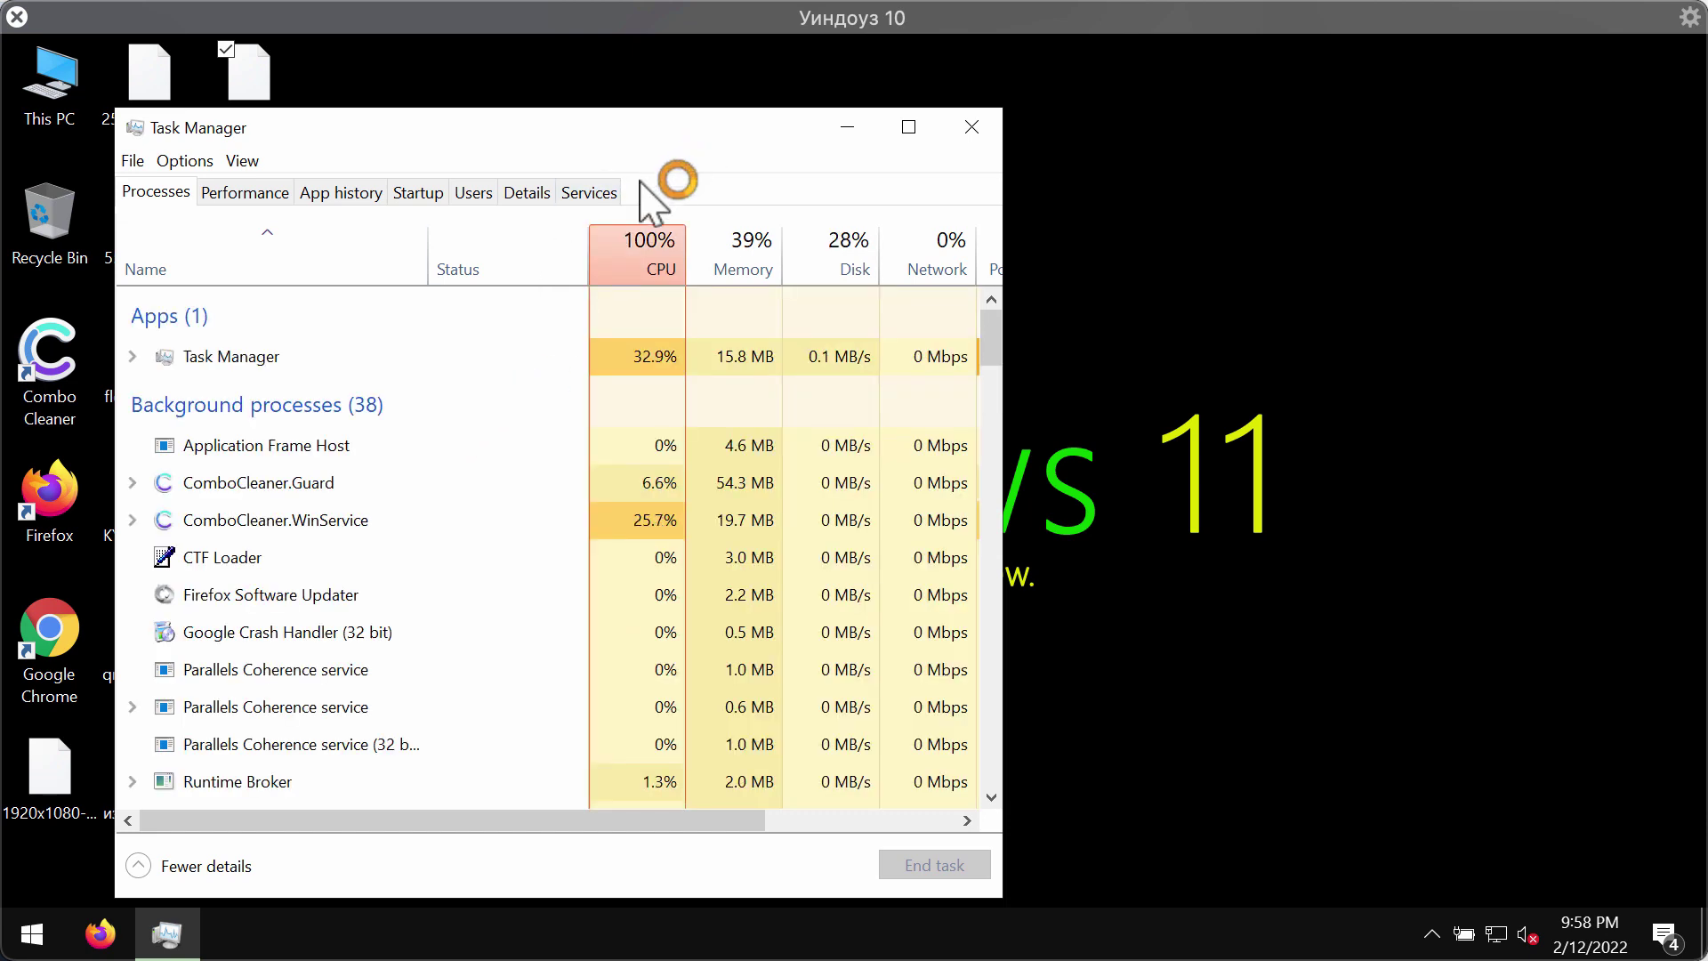
- End the suspicious 56098e06... long-named process in the Processes list
right_click(636, 481)
left_click(570, 134)
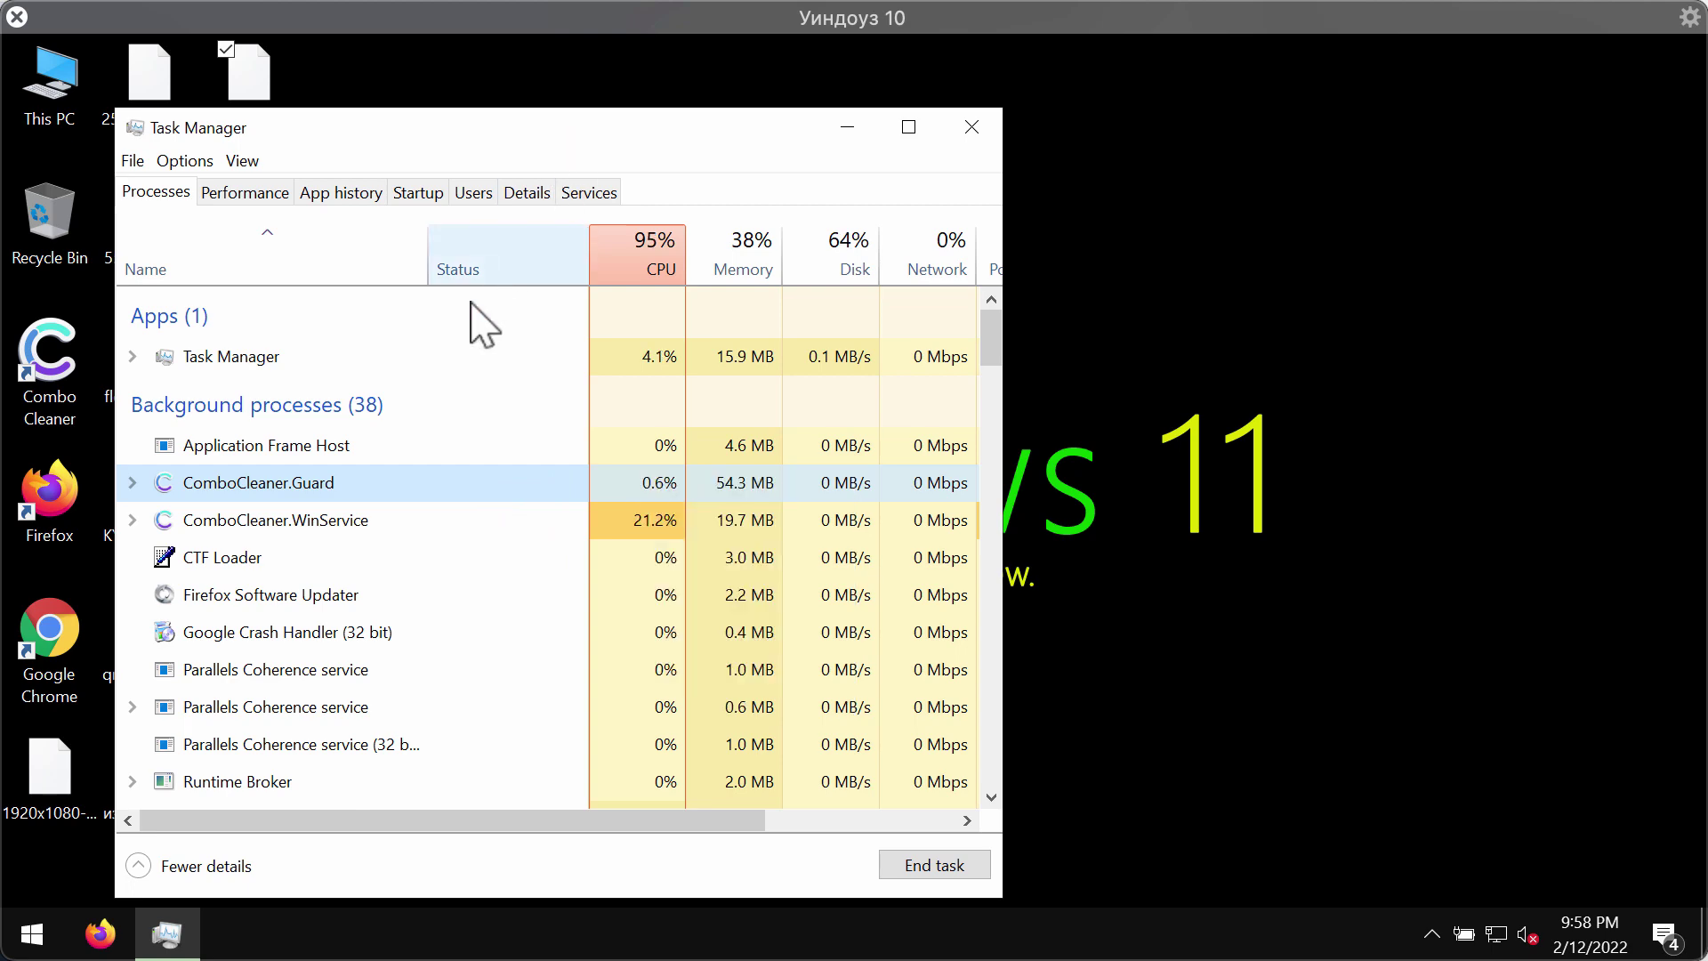
scroll(439, 547, "down", 4)
scroll(439, 552, "up", 3)
scroll(424, 601, "down", 2)
scroll(421, 578, "down", 2)
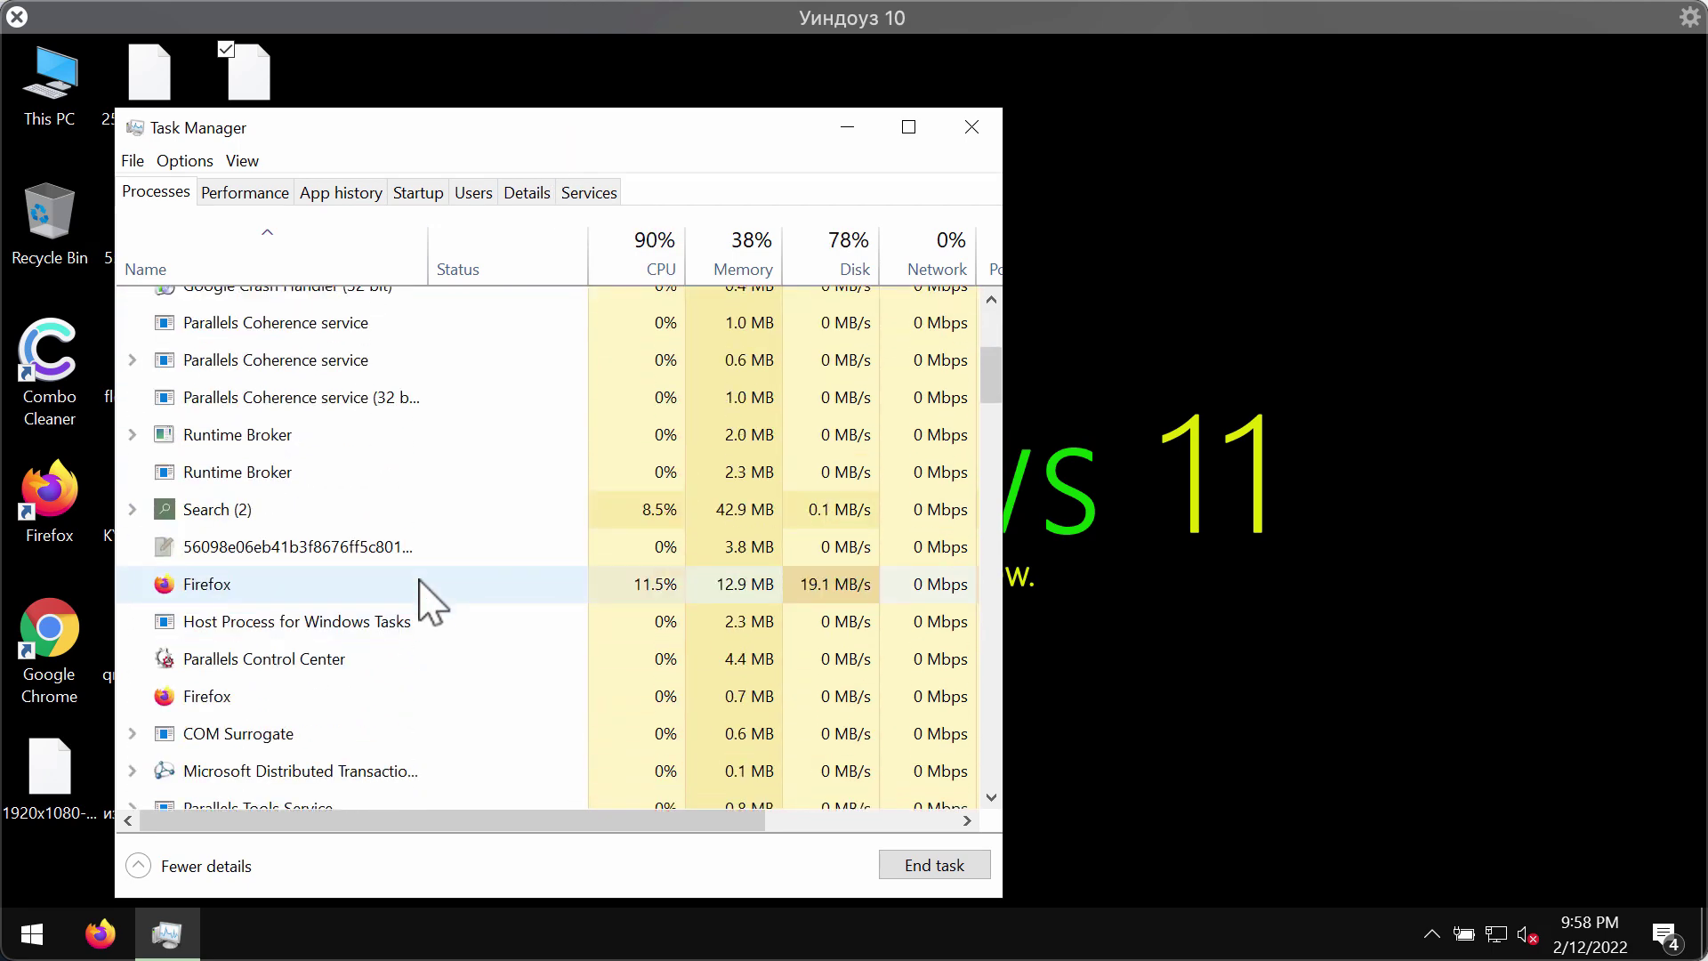
left_click(357, 523)
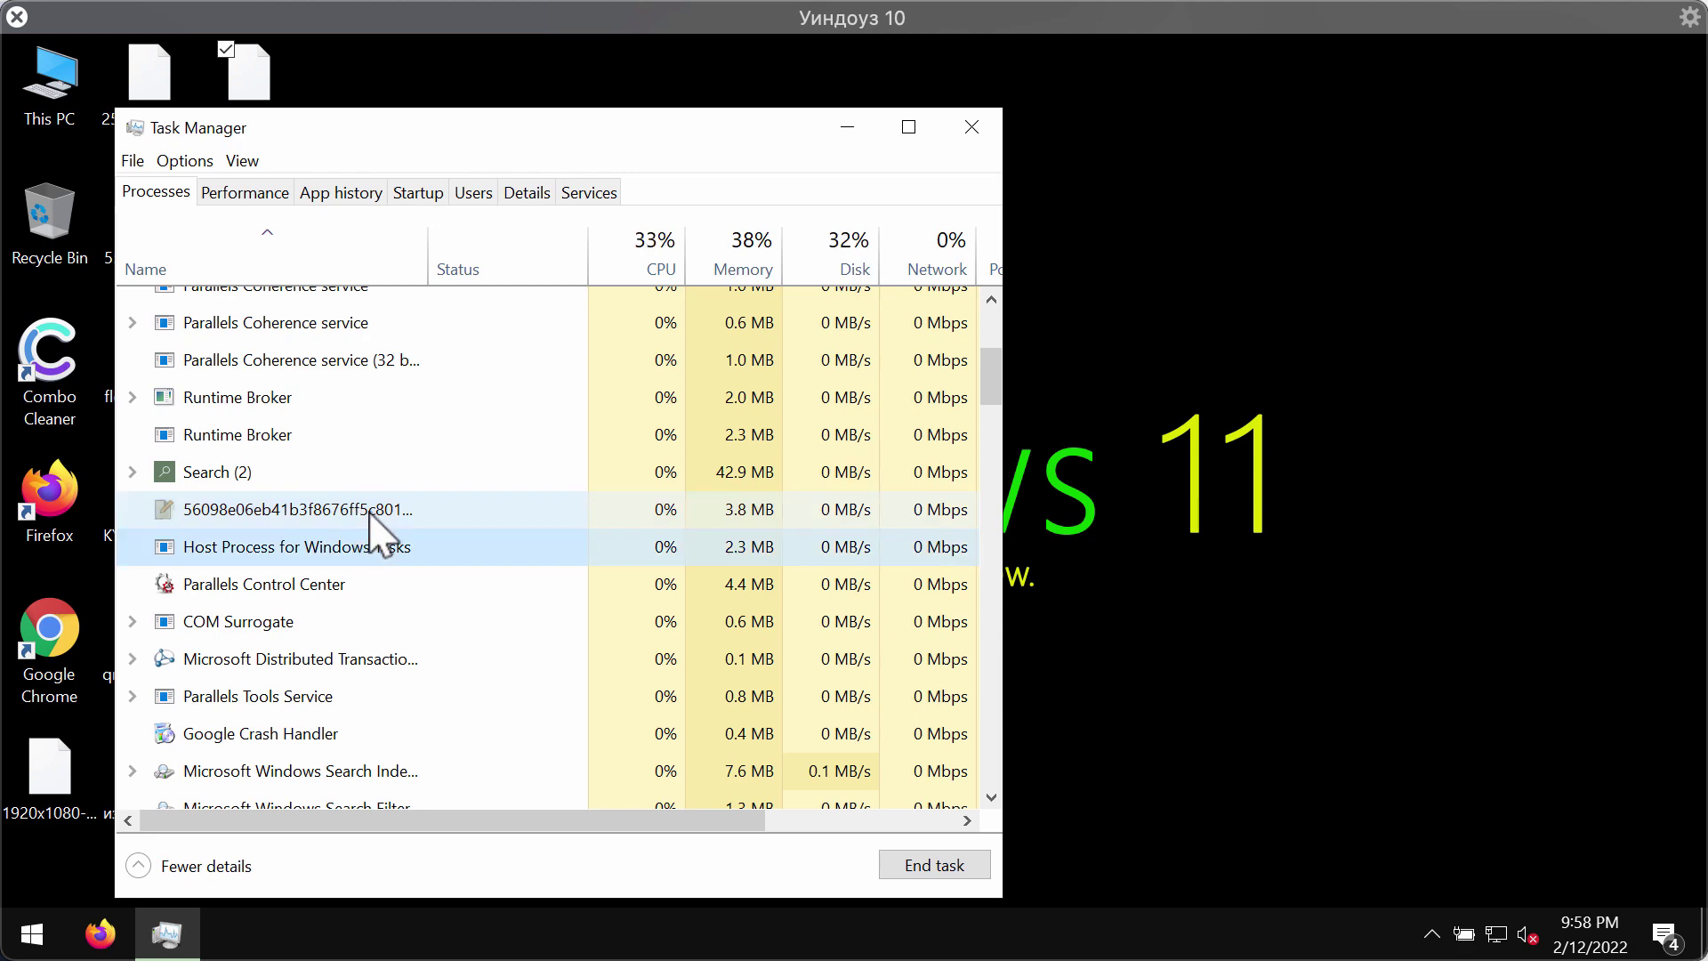
right_click(384, 515)
left_click(425, 530)
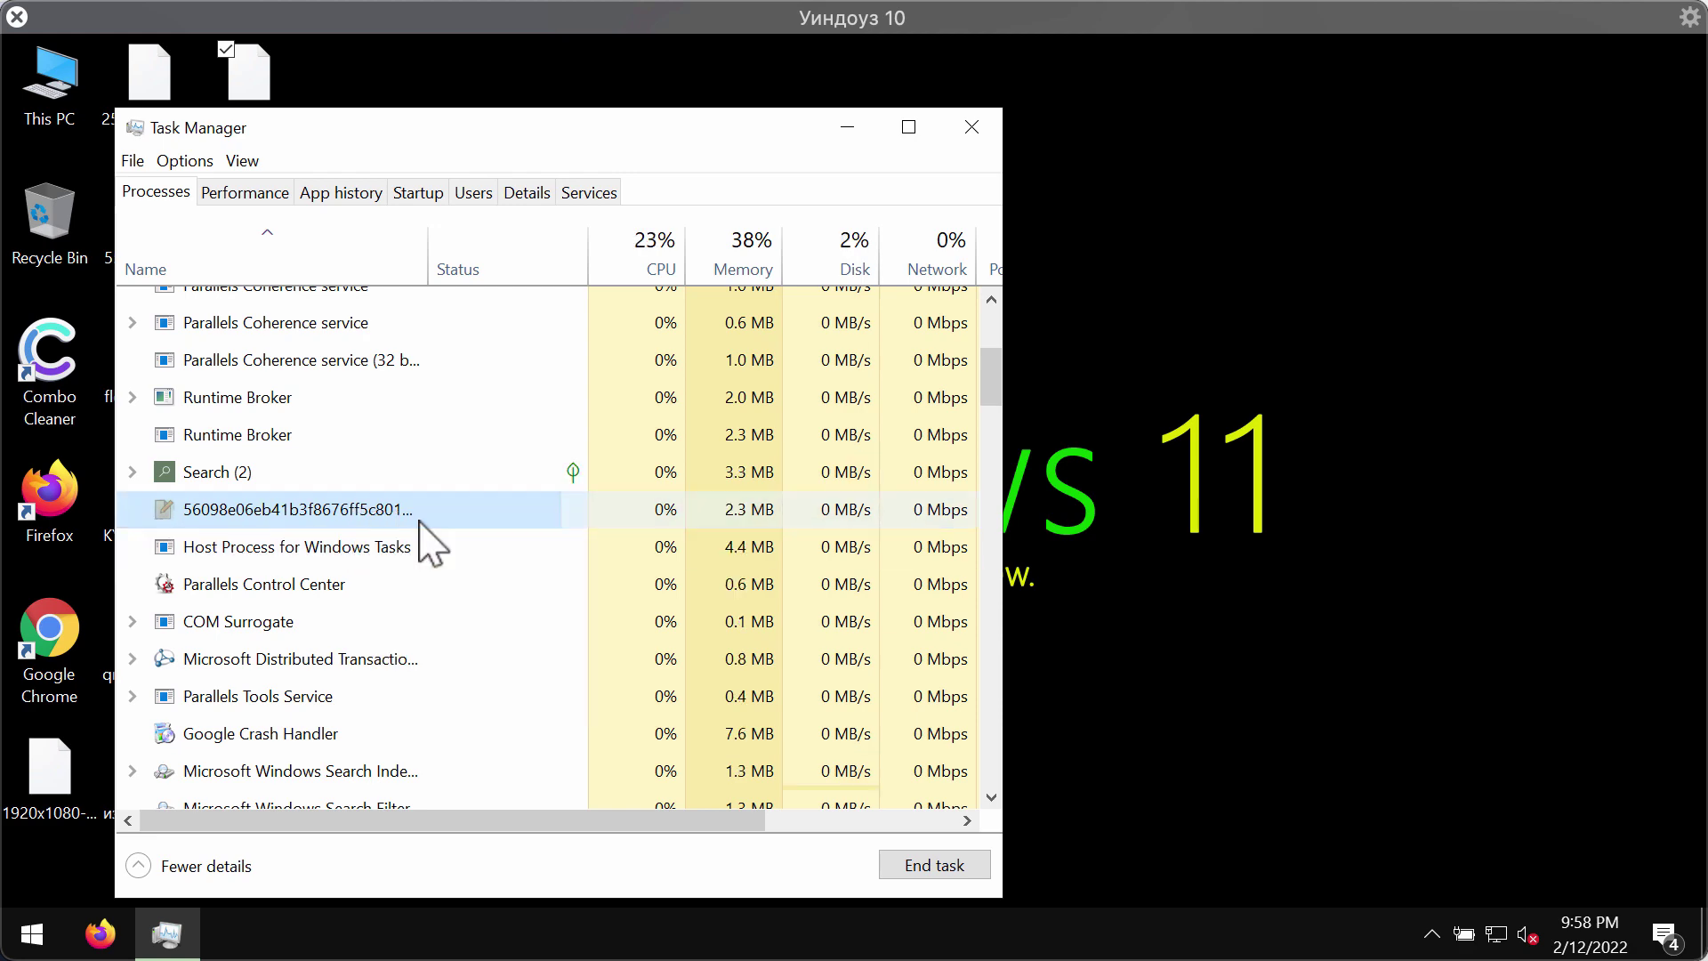
scroll(828, 461, "up", 5)
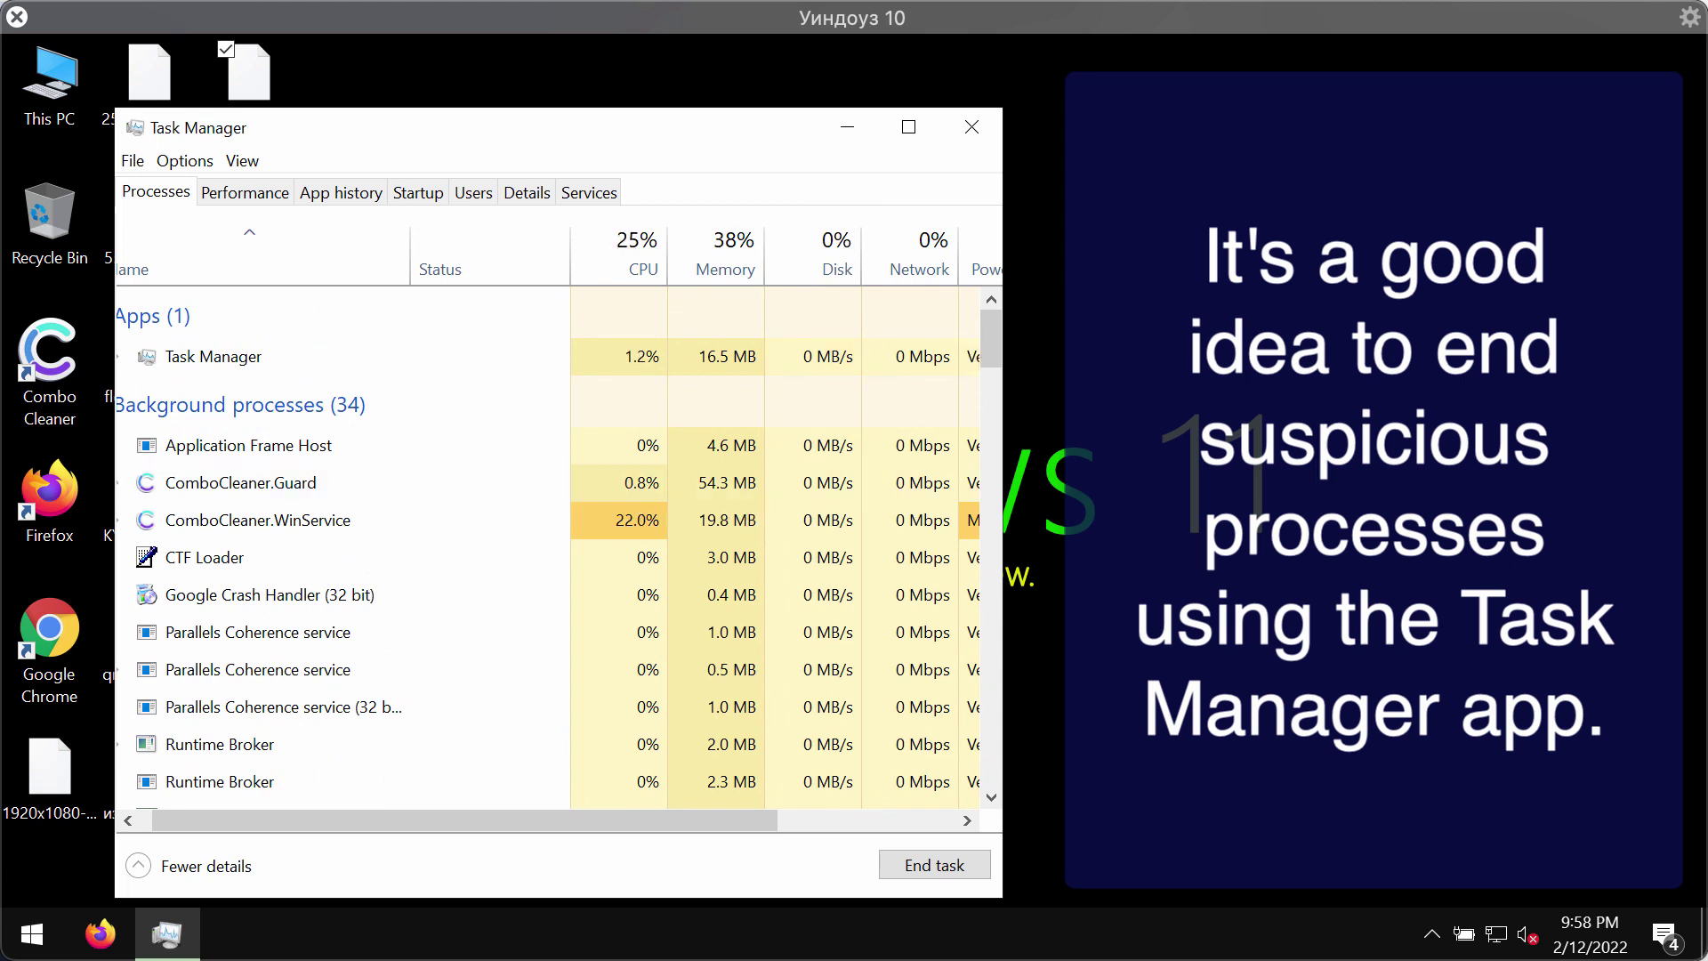
scroll(558, 534, "left", 2)
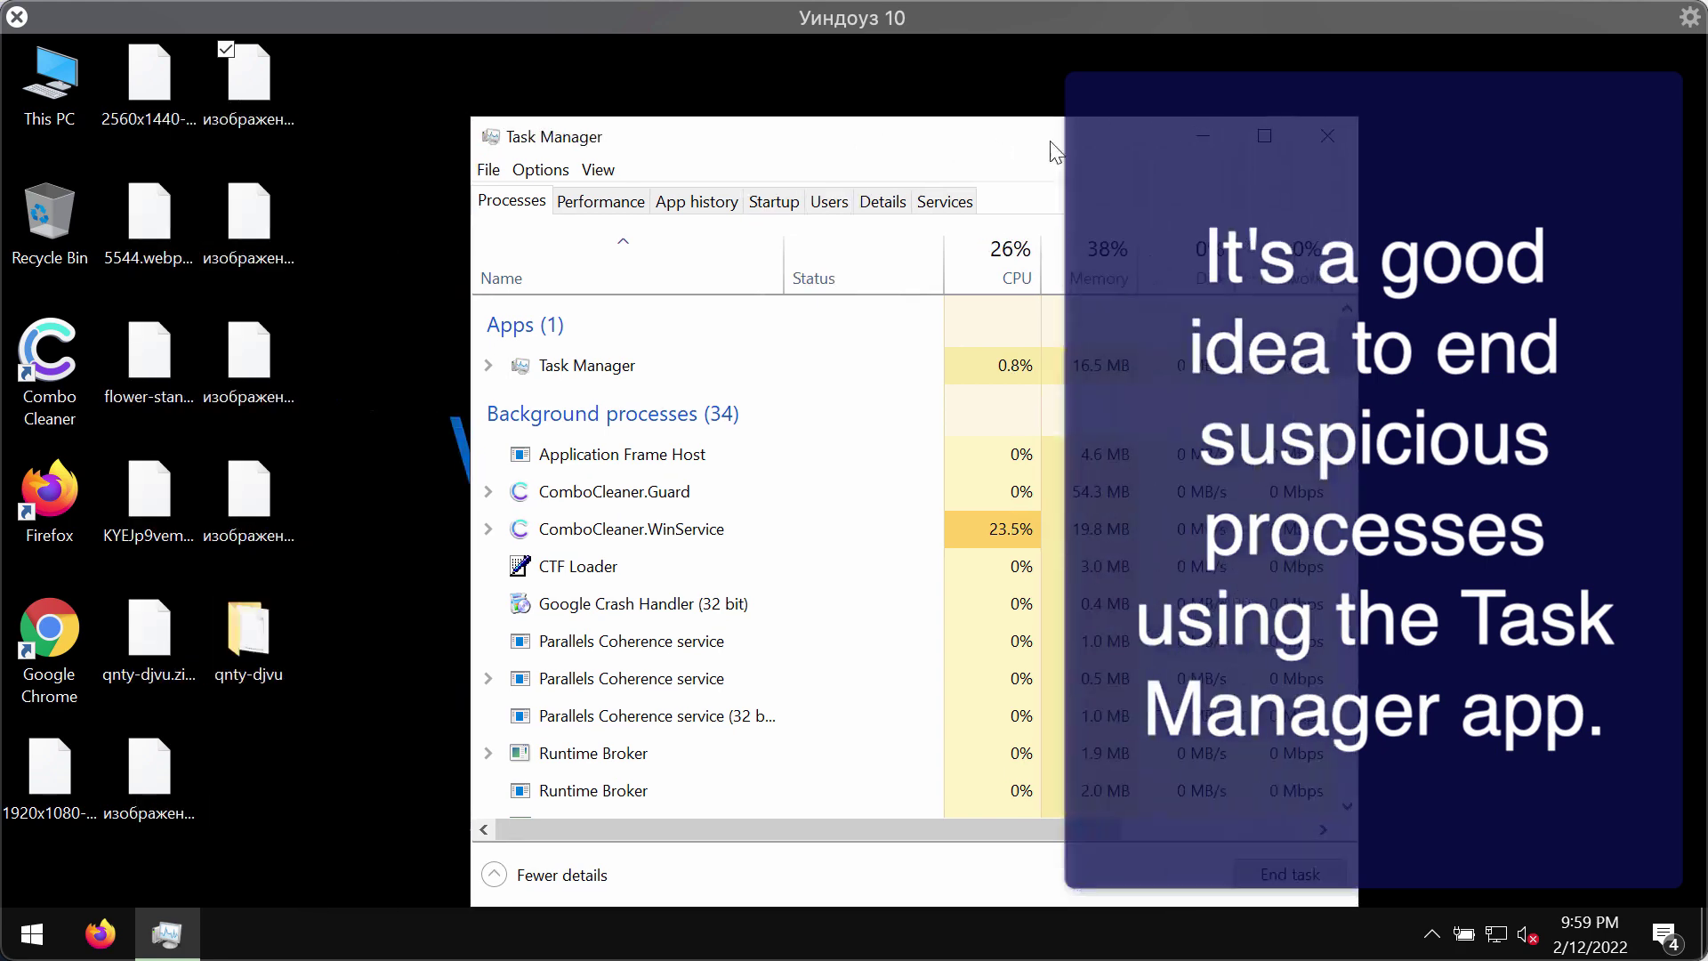
- Close Task Manager and clear the desktop icon selection
left_click_drag(693, 131, 1058, 141)
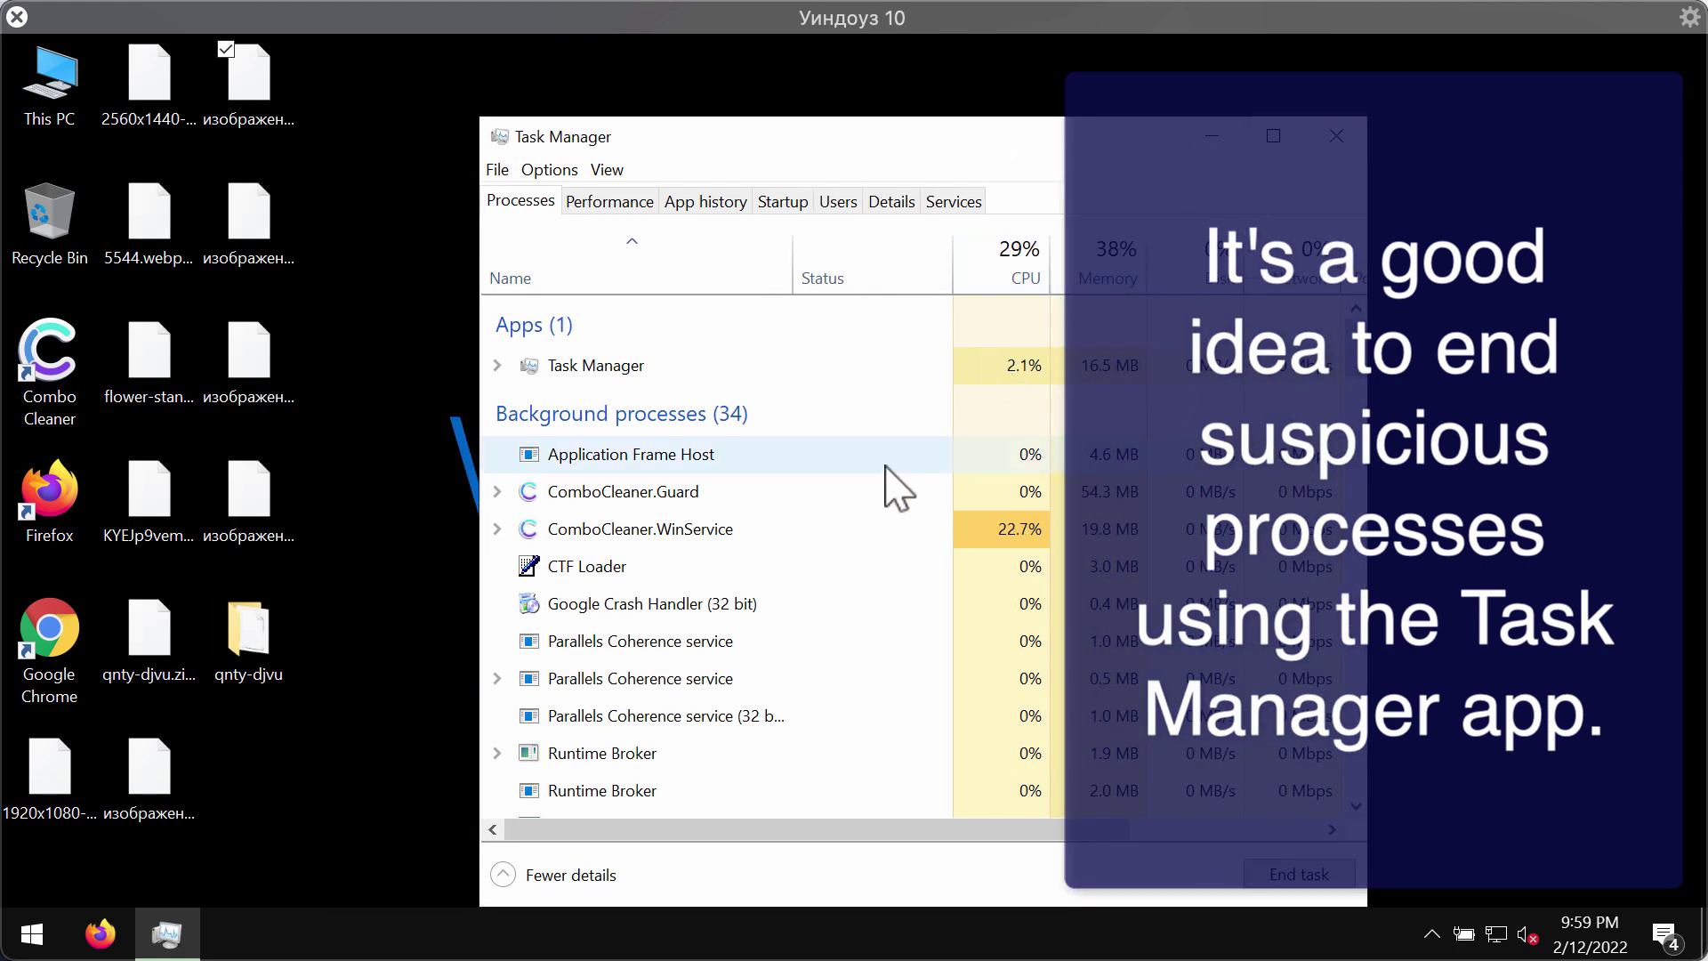
scroll(900, 485, "down", 3)
scroll(895, 488, "down", 2)
scroll(885, 491, "up", 3)
scroll(874, 491, "up", 3)
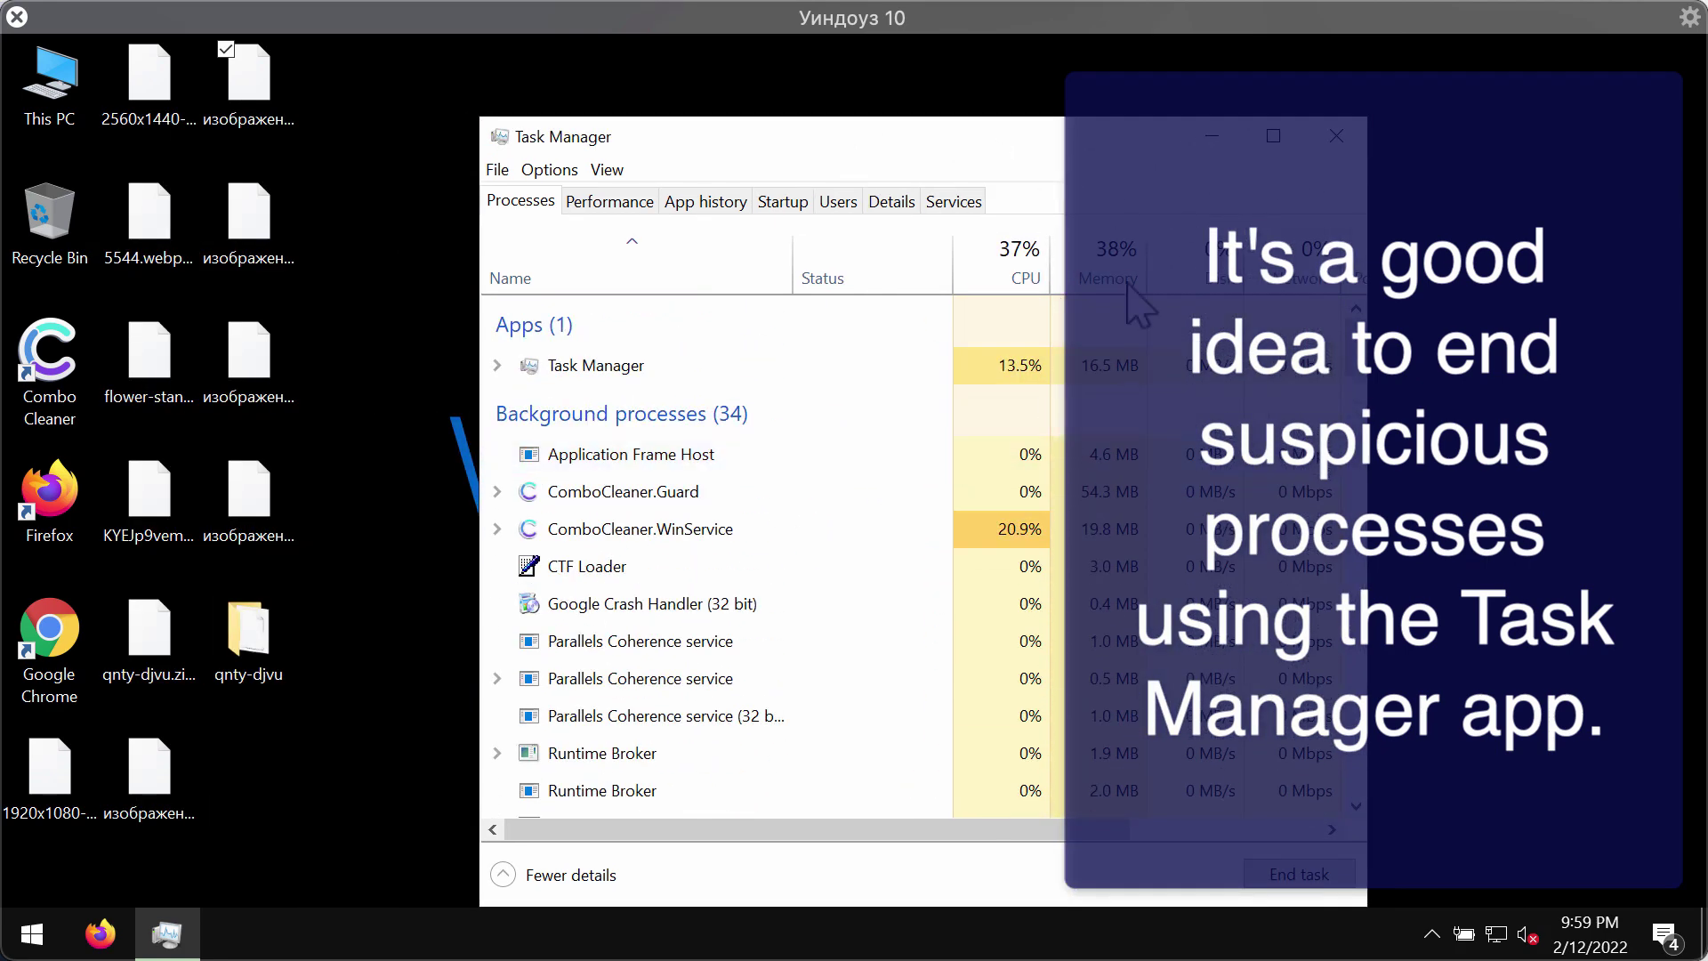
left_click(1336, 134)
left_click(719, 505)
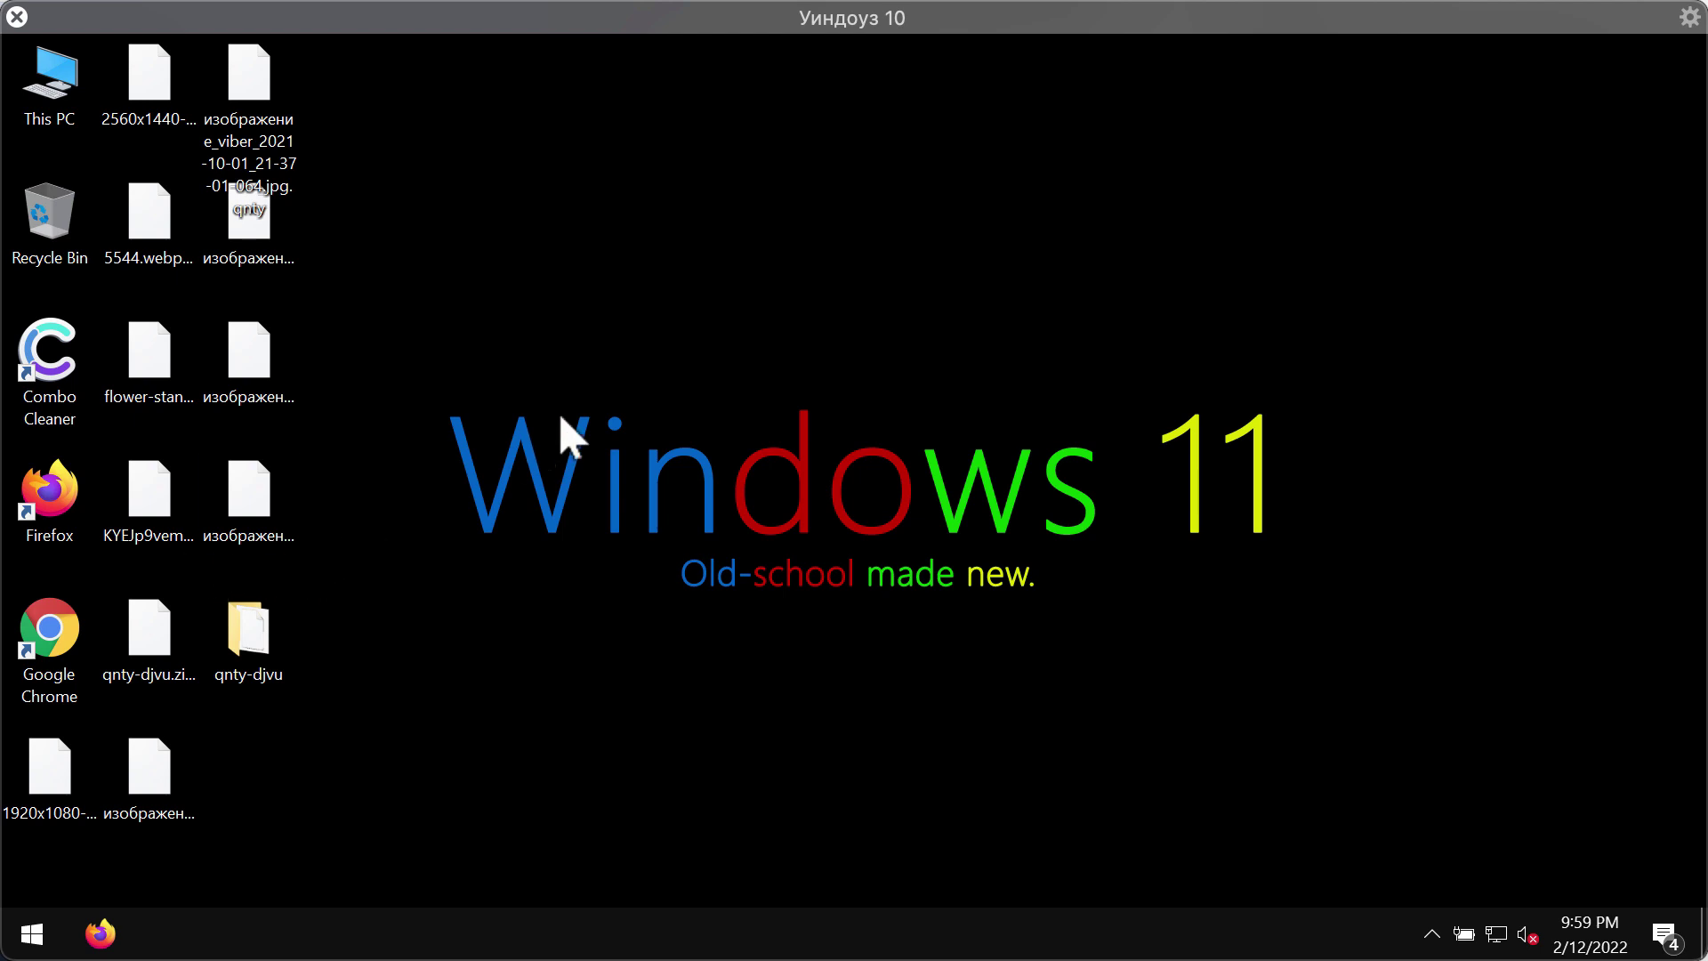
- Launch Google Chrome and load the combocleaner.com website
double_click(57, 648)
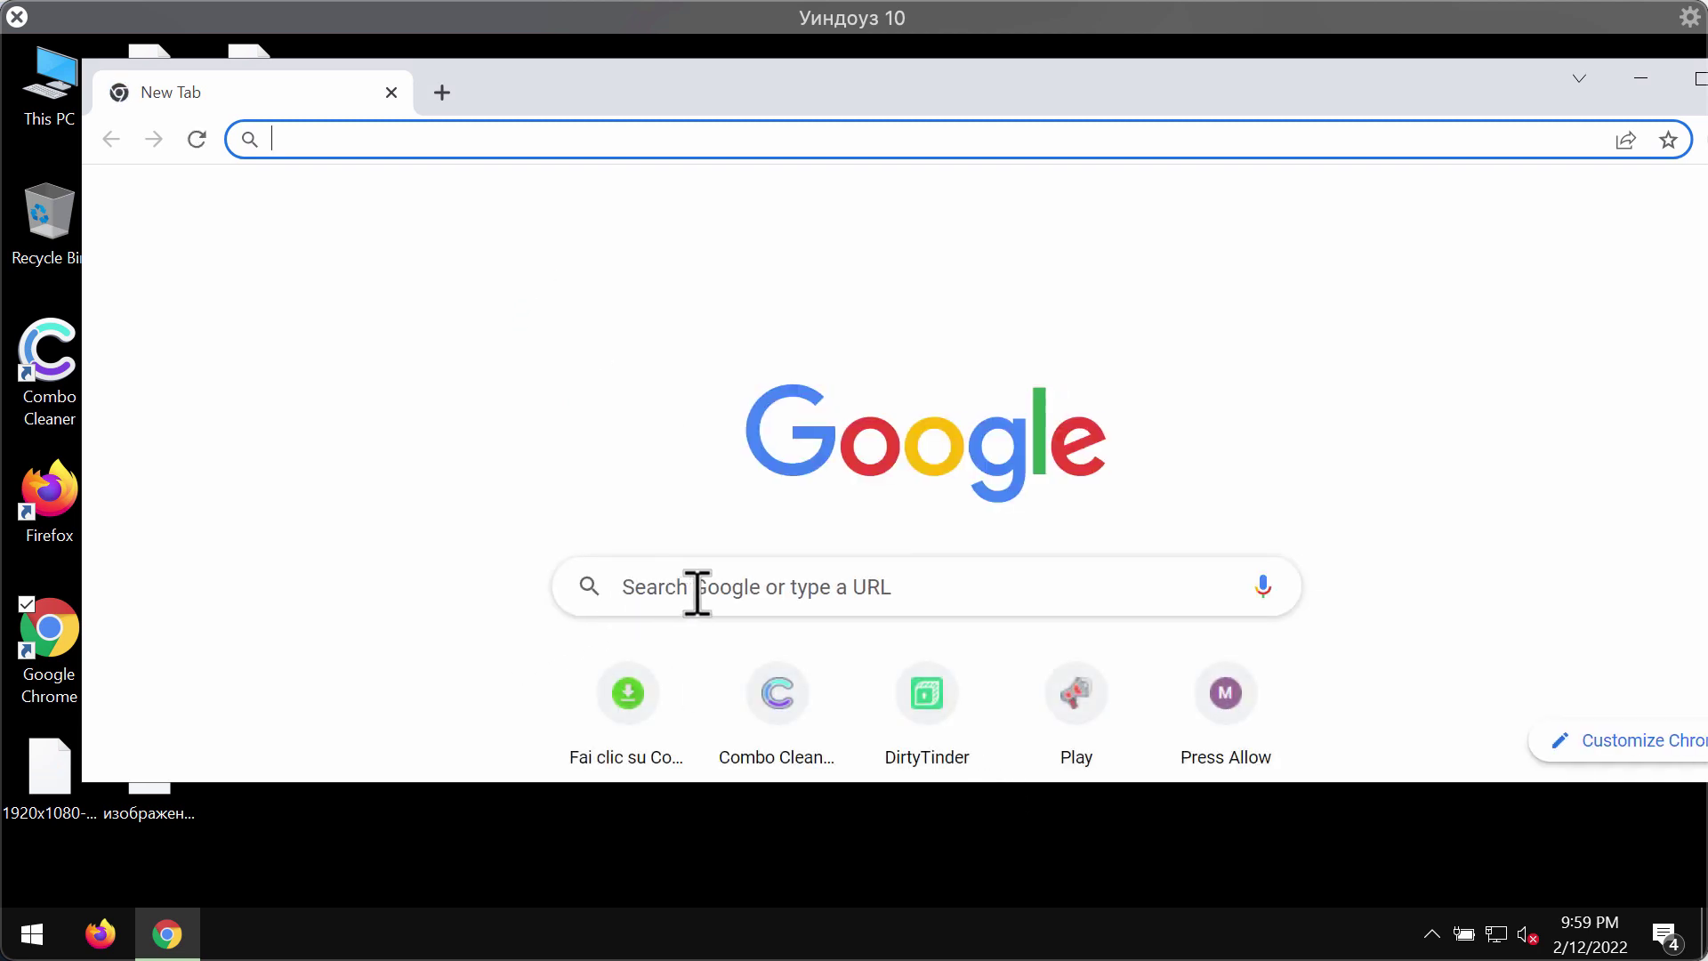
left_click(826, 762)
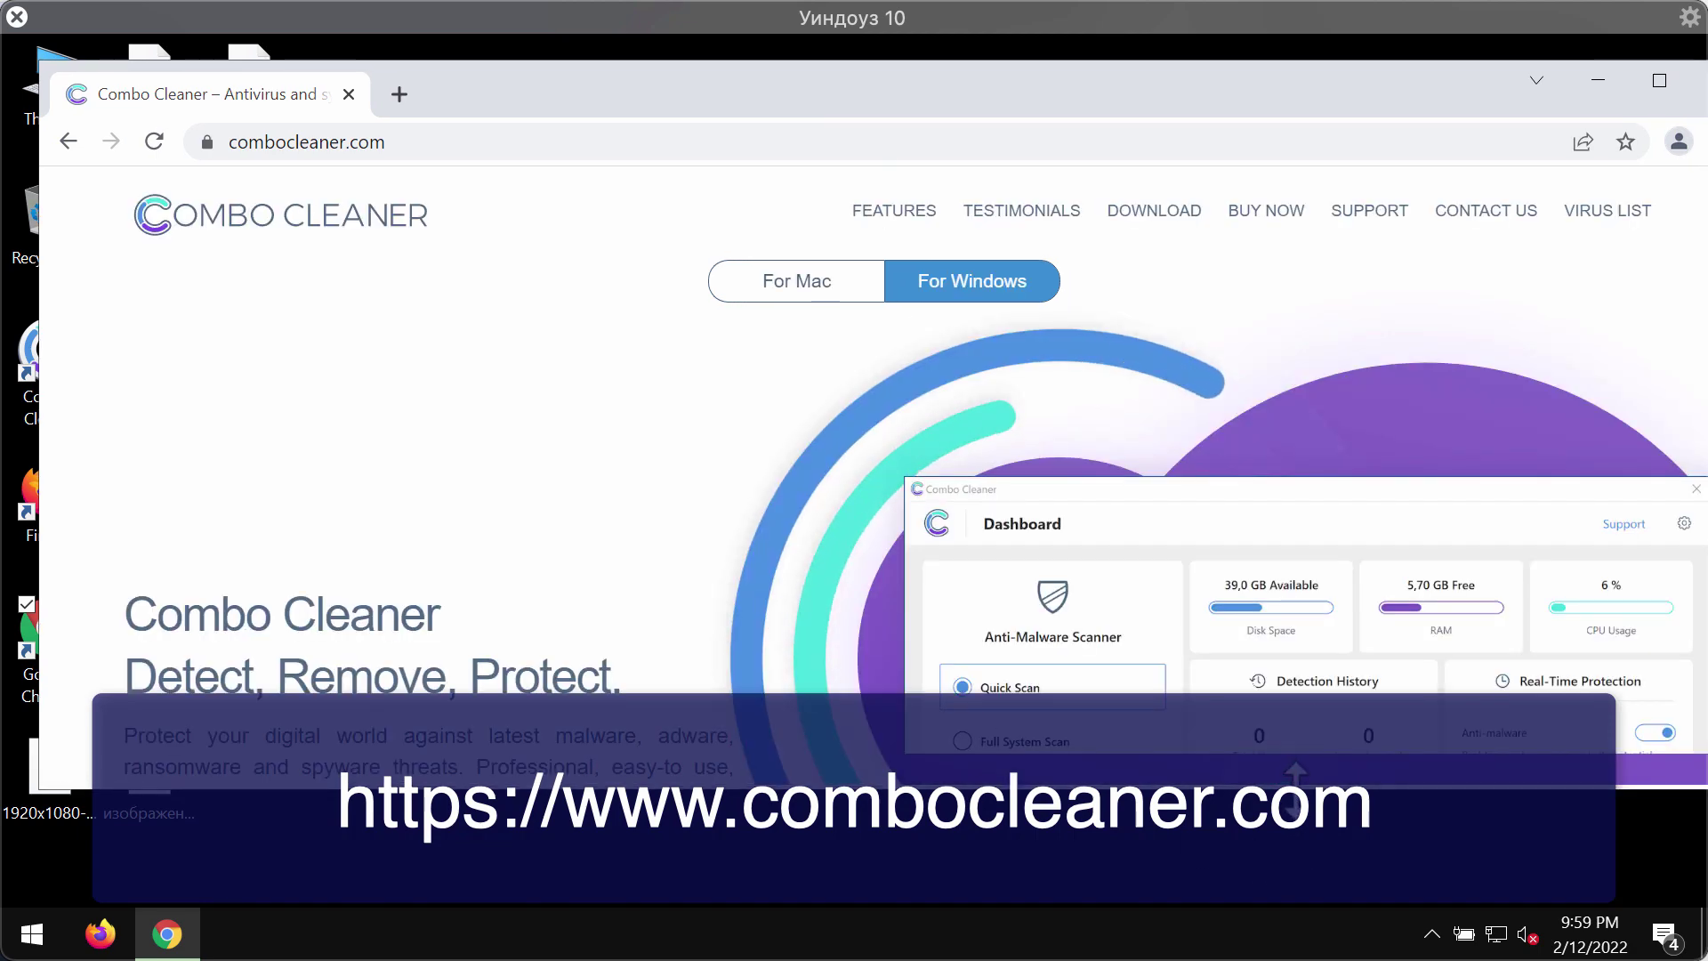
scroll(526, 583, "down", 3)
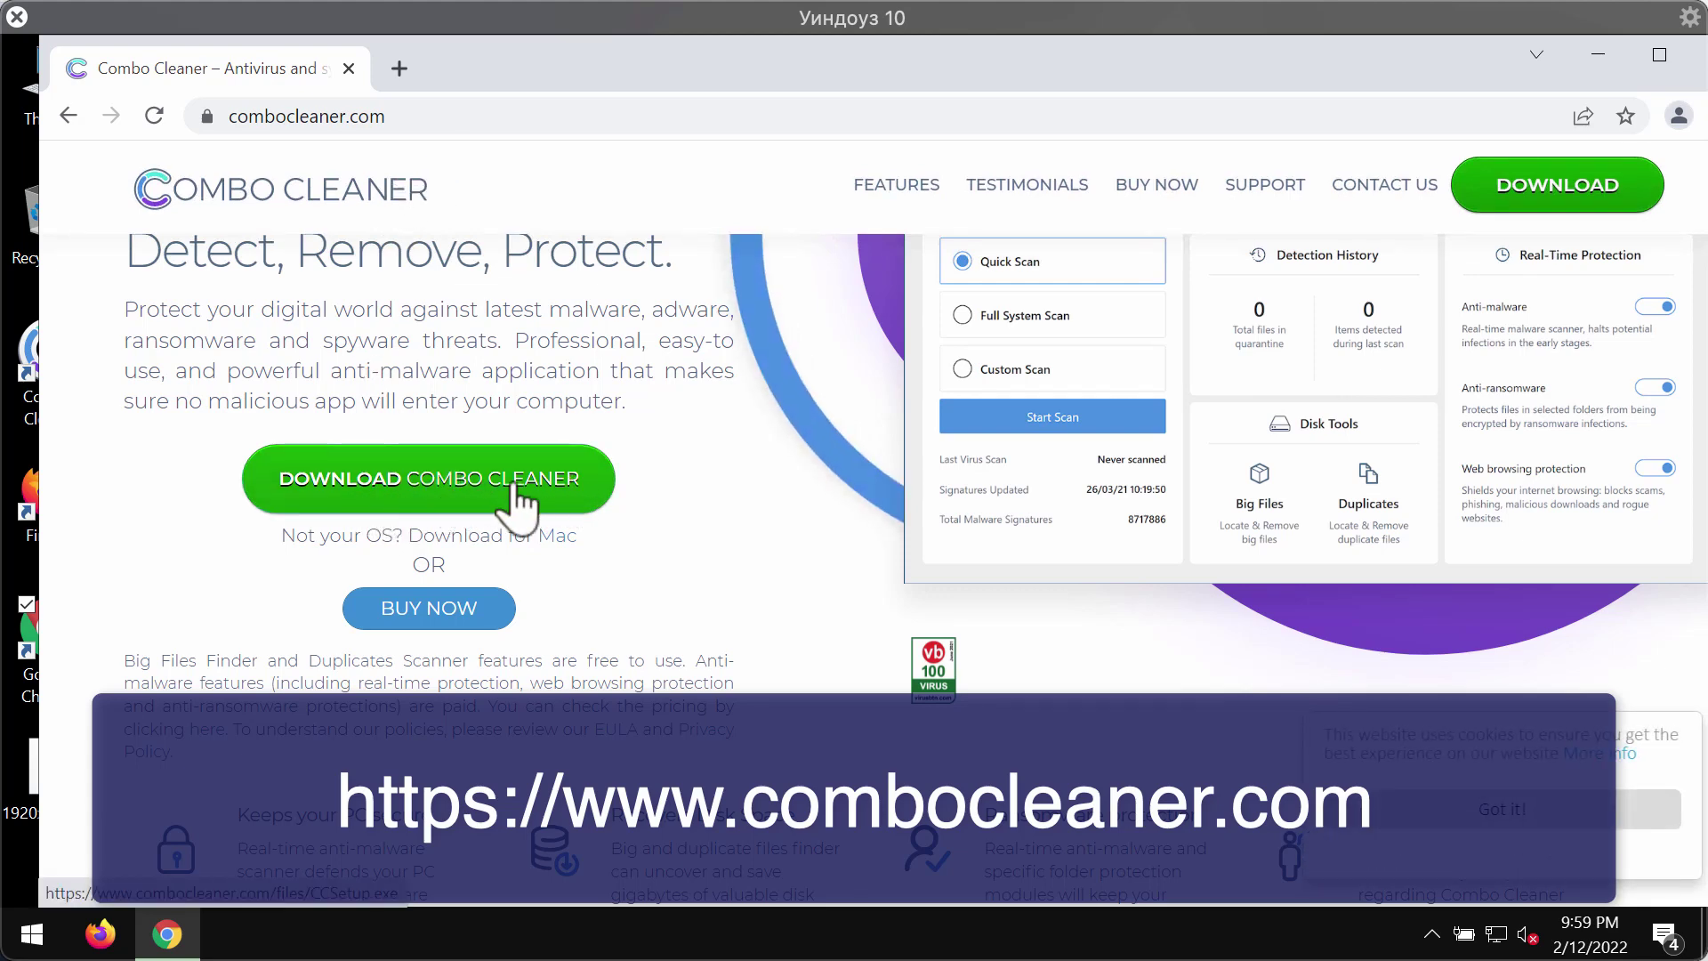
- Minimize Chrome and launch Combo Cleaner from its desktop icon, positioning its window
left_click(1602, 53)
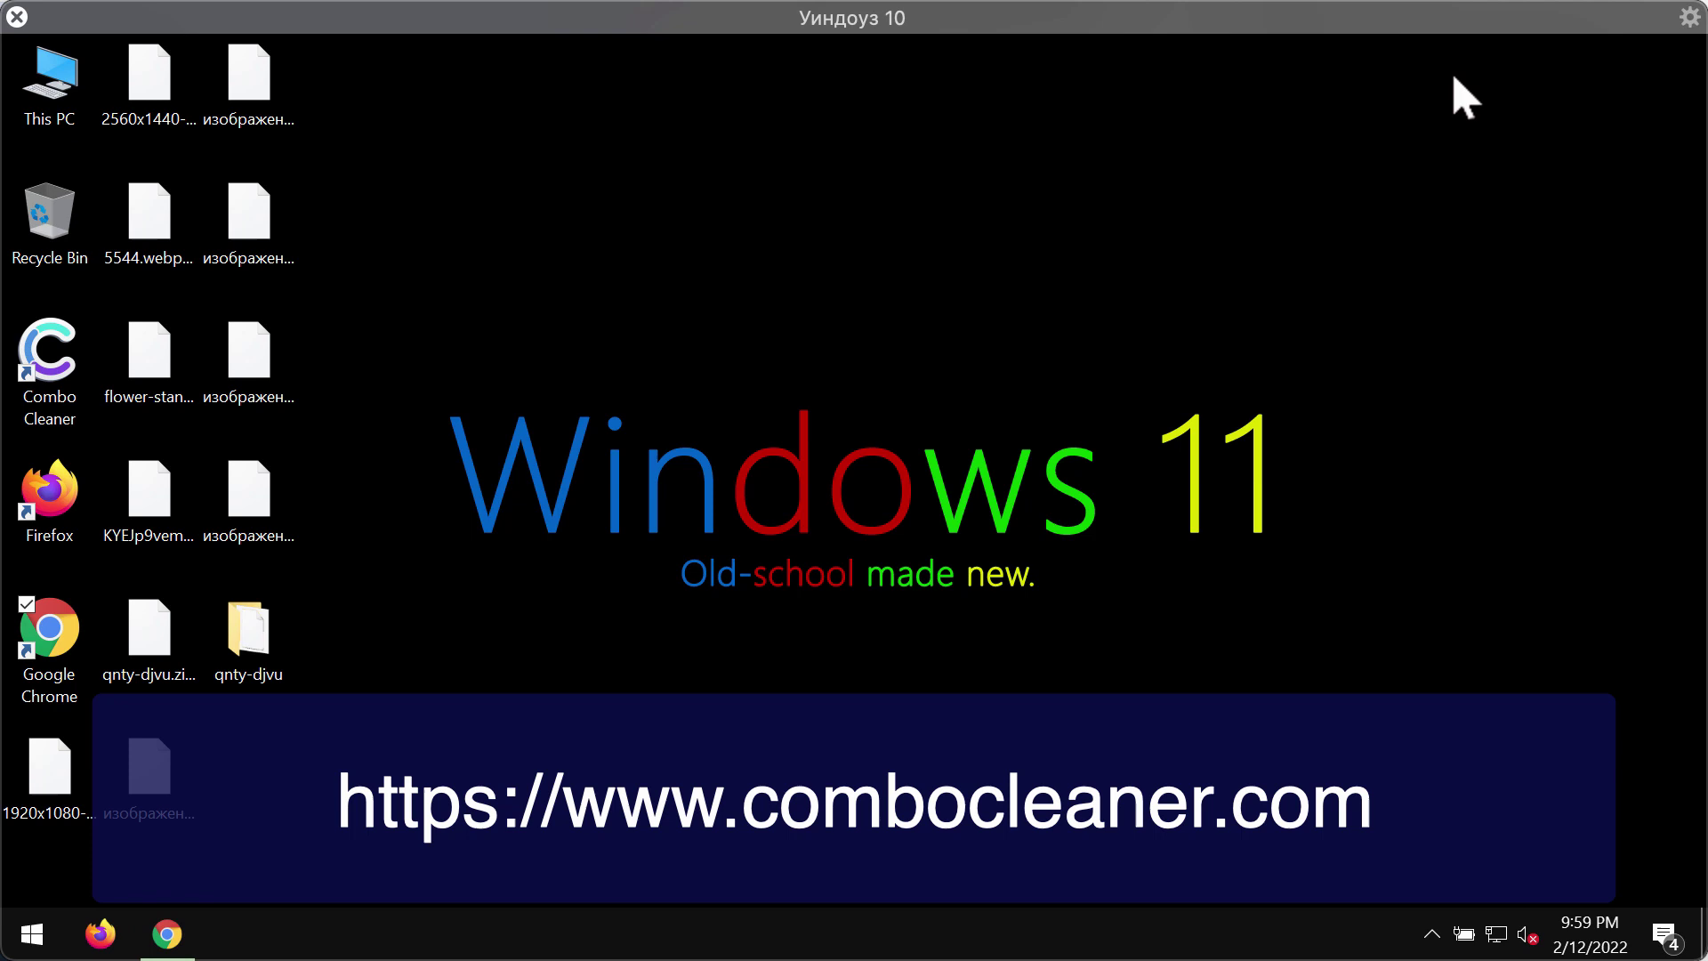
double_click(61, 394)
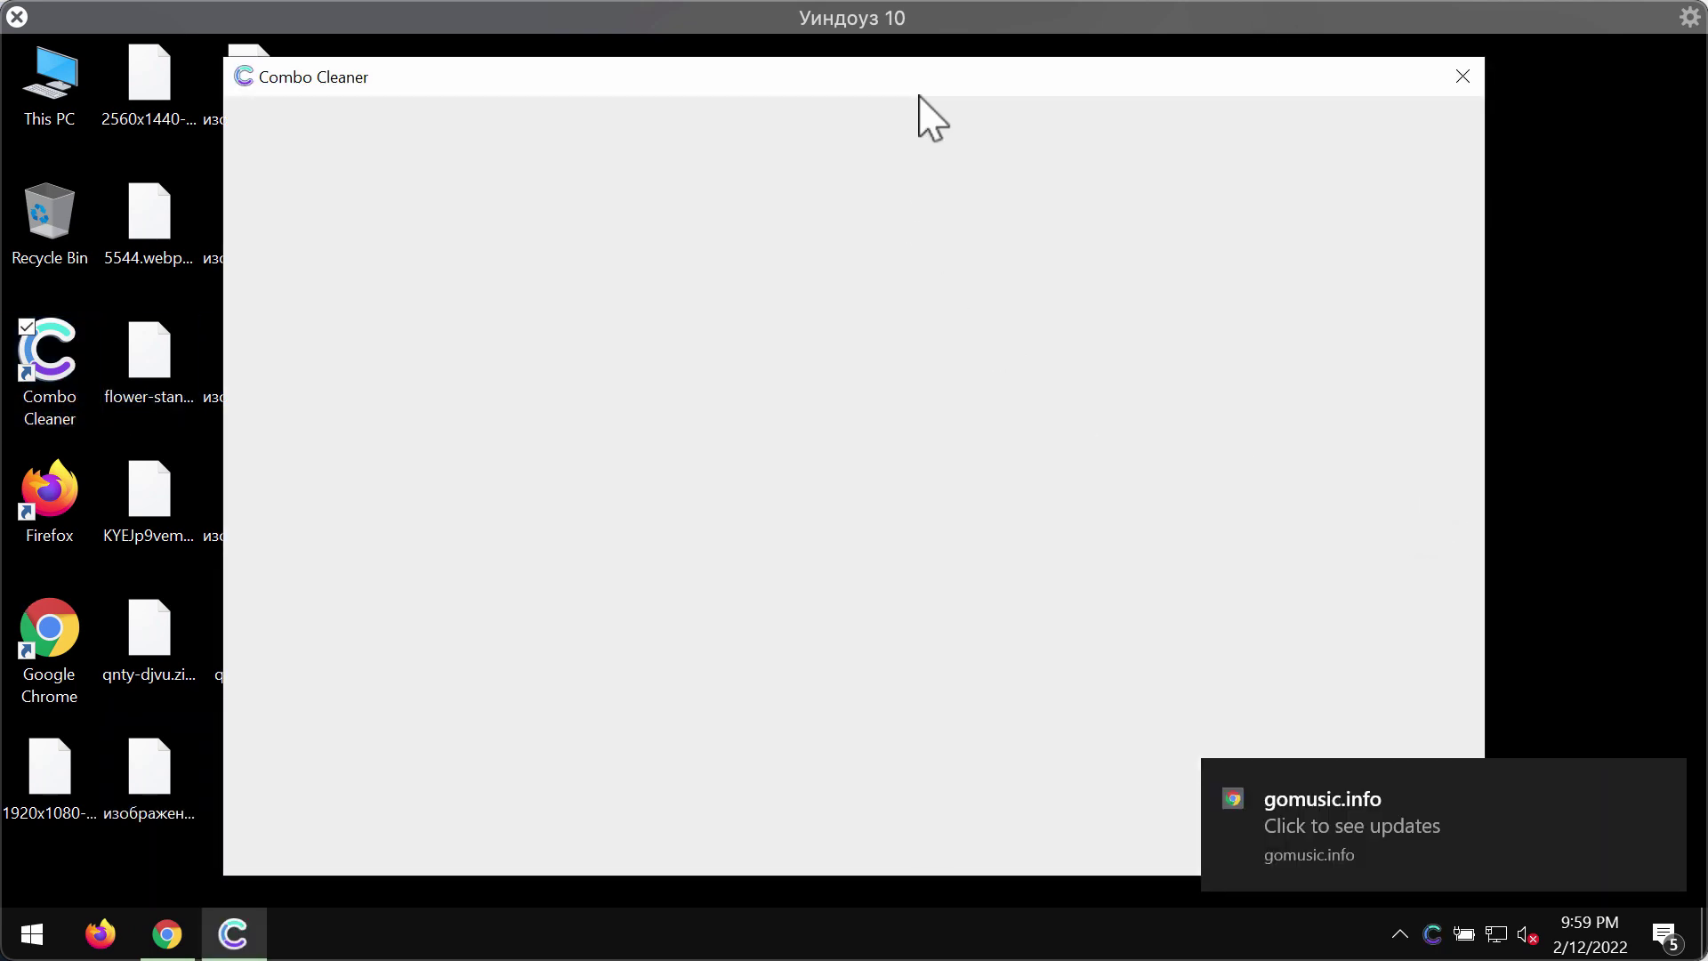
left_click_drag(918, 96, 1004, 134)
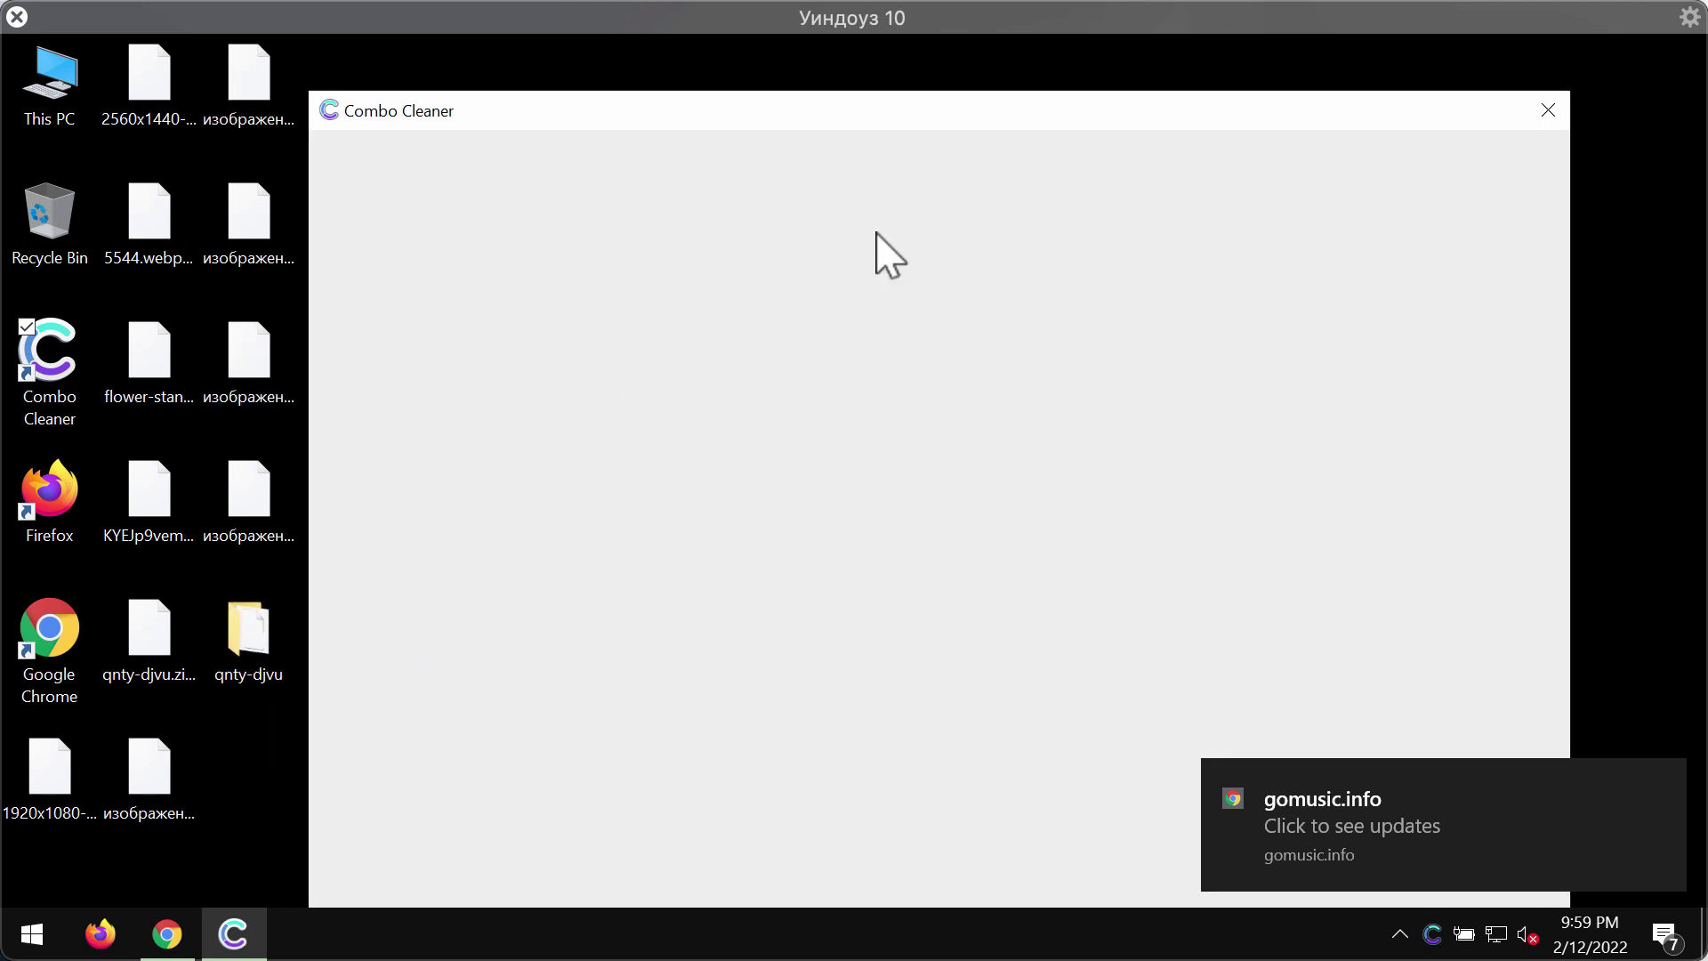
left_click_drag(968, 109, 811, 102)
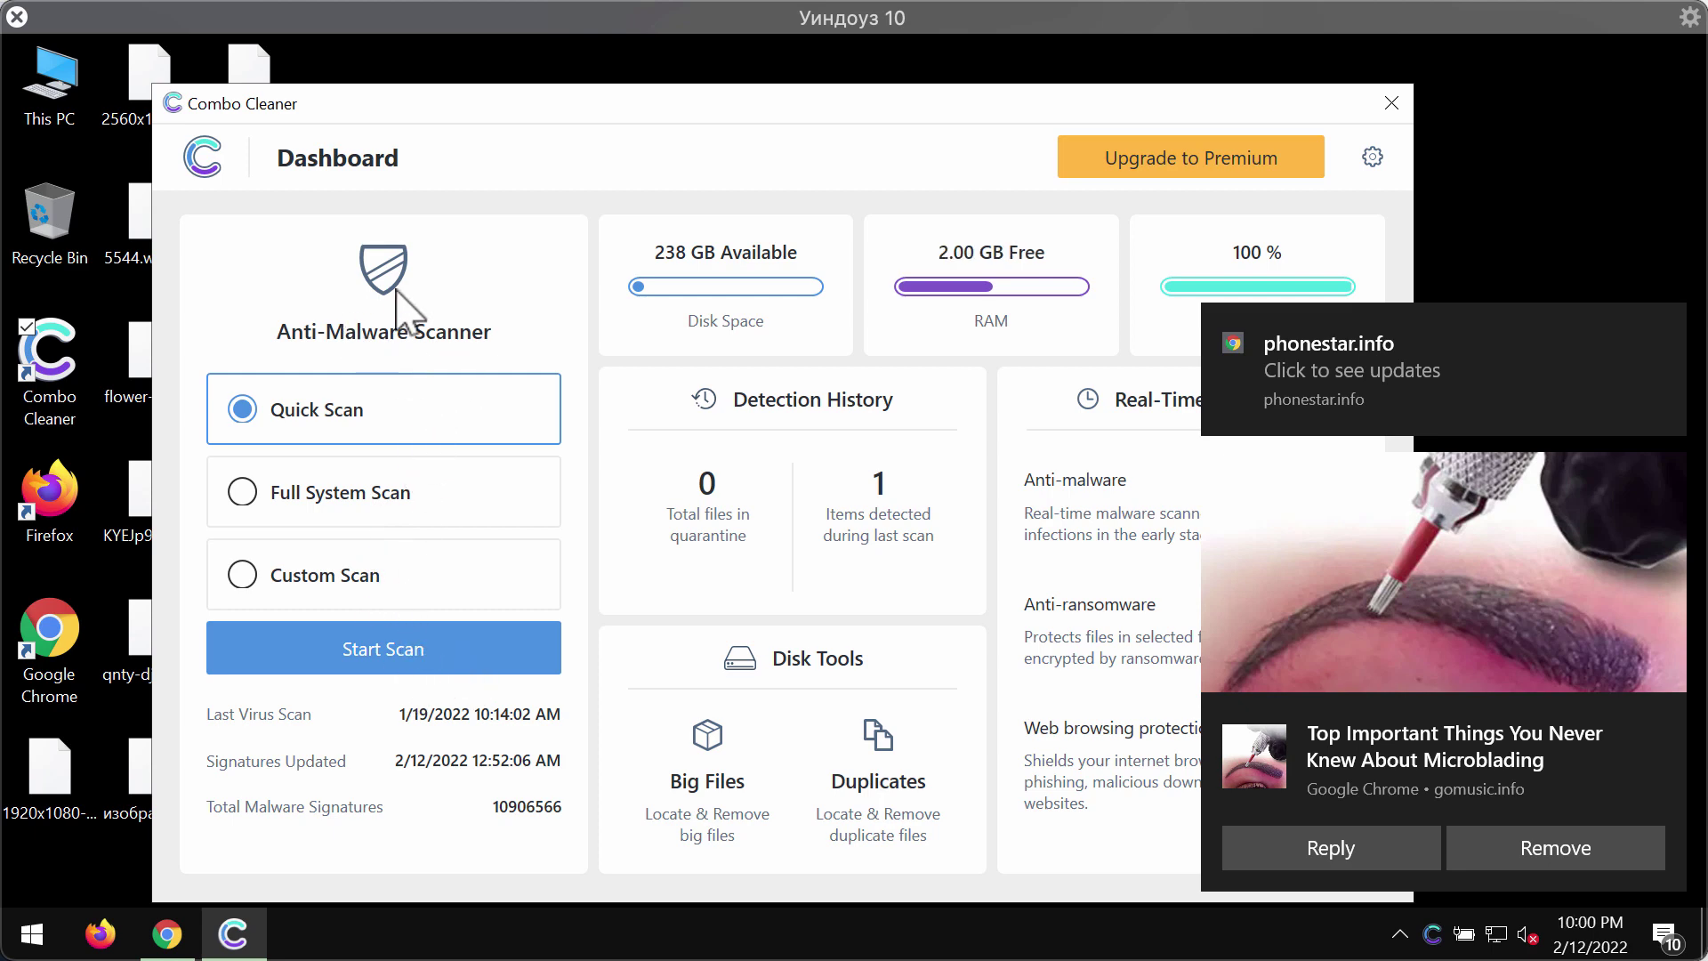
- Start a Quick Scan of the PC from the Combo Cleaner Dashboard
left_click(425, 651)
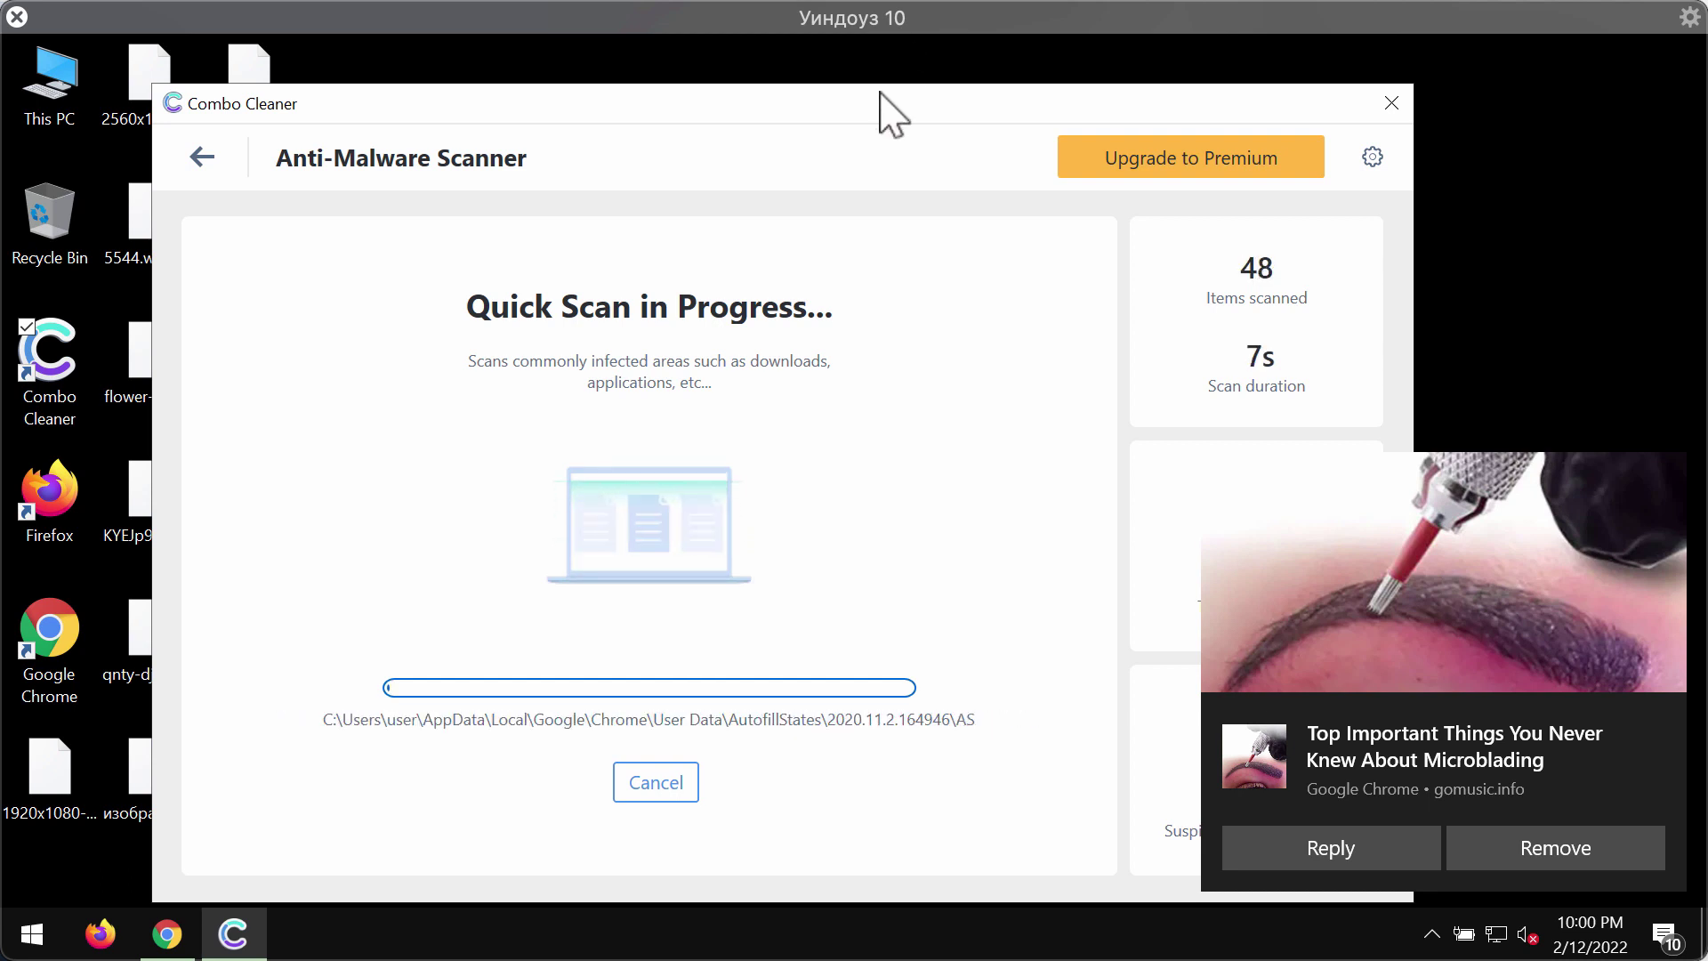
left_click_drag(880, 103, 739, 111)
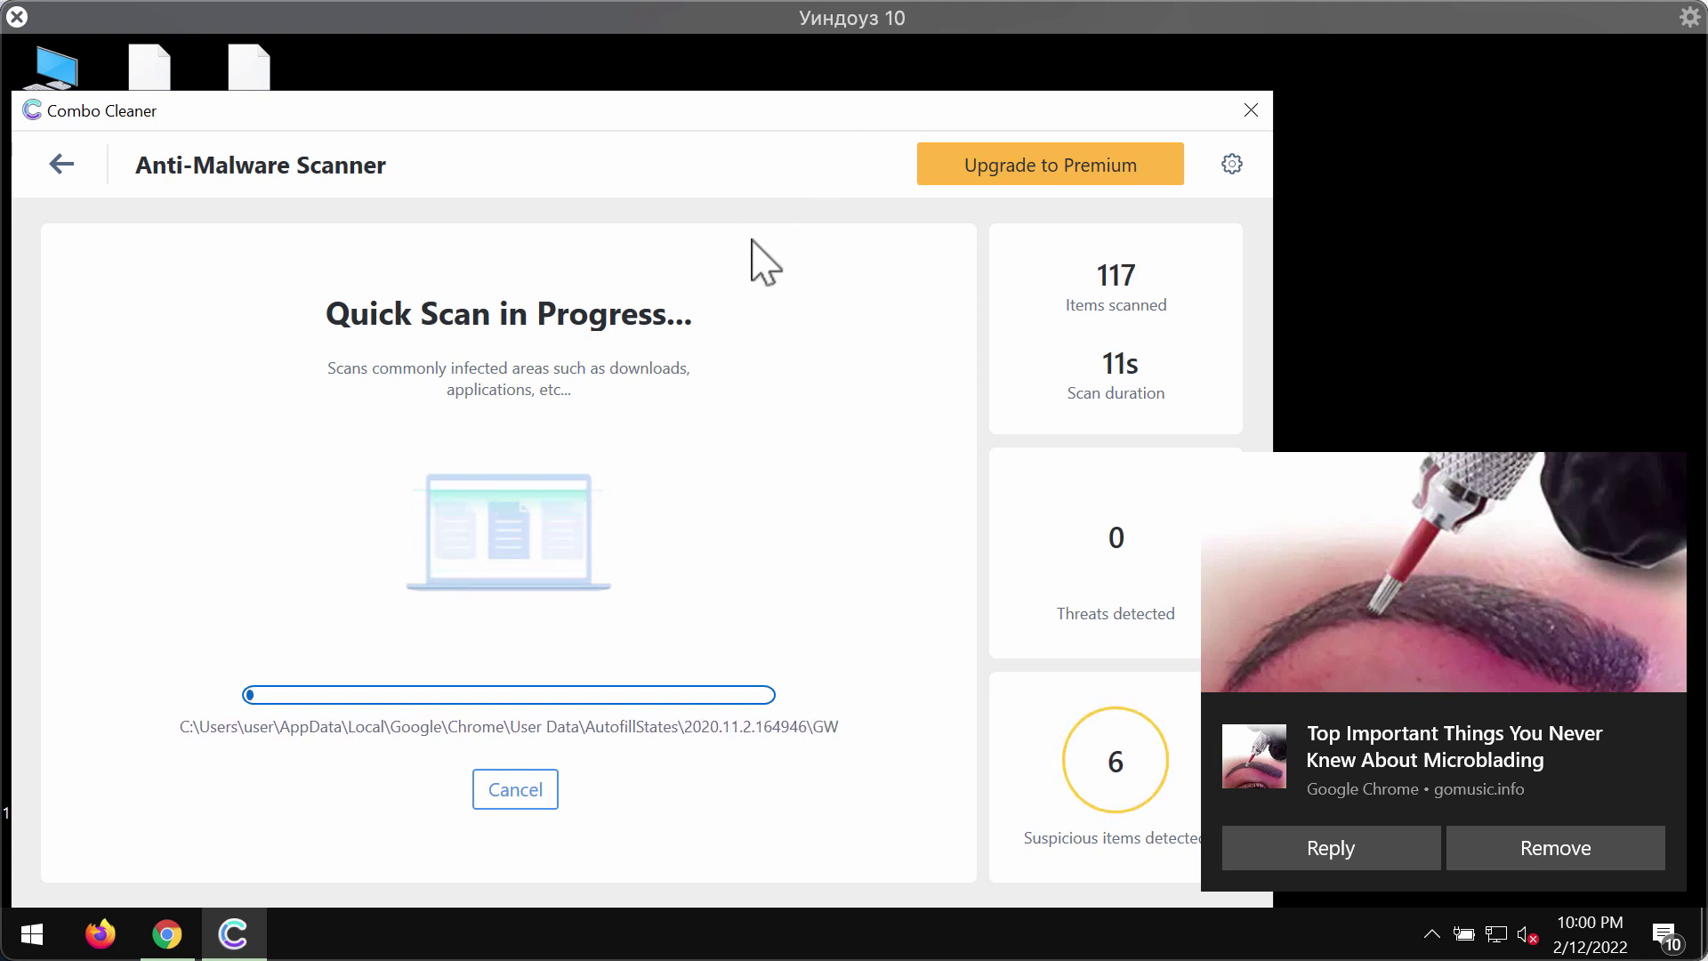
left_click_drag(805, 115, 793, 113)
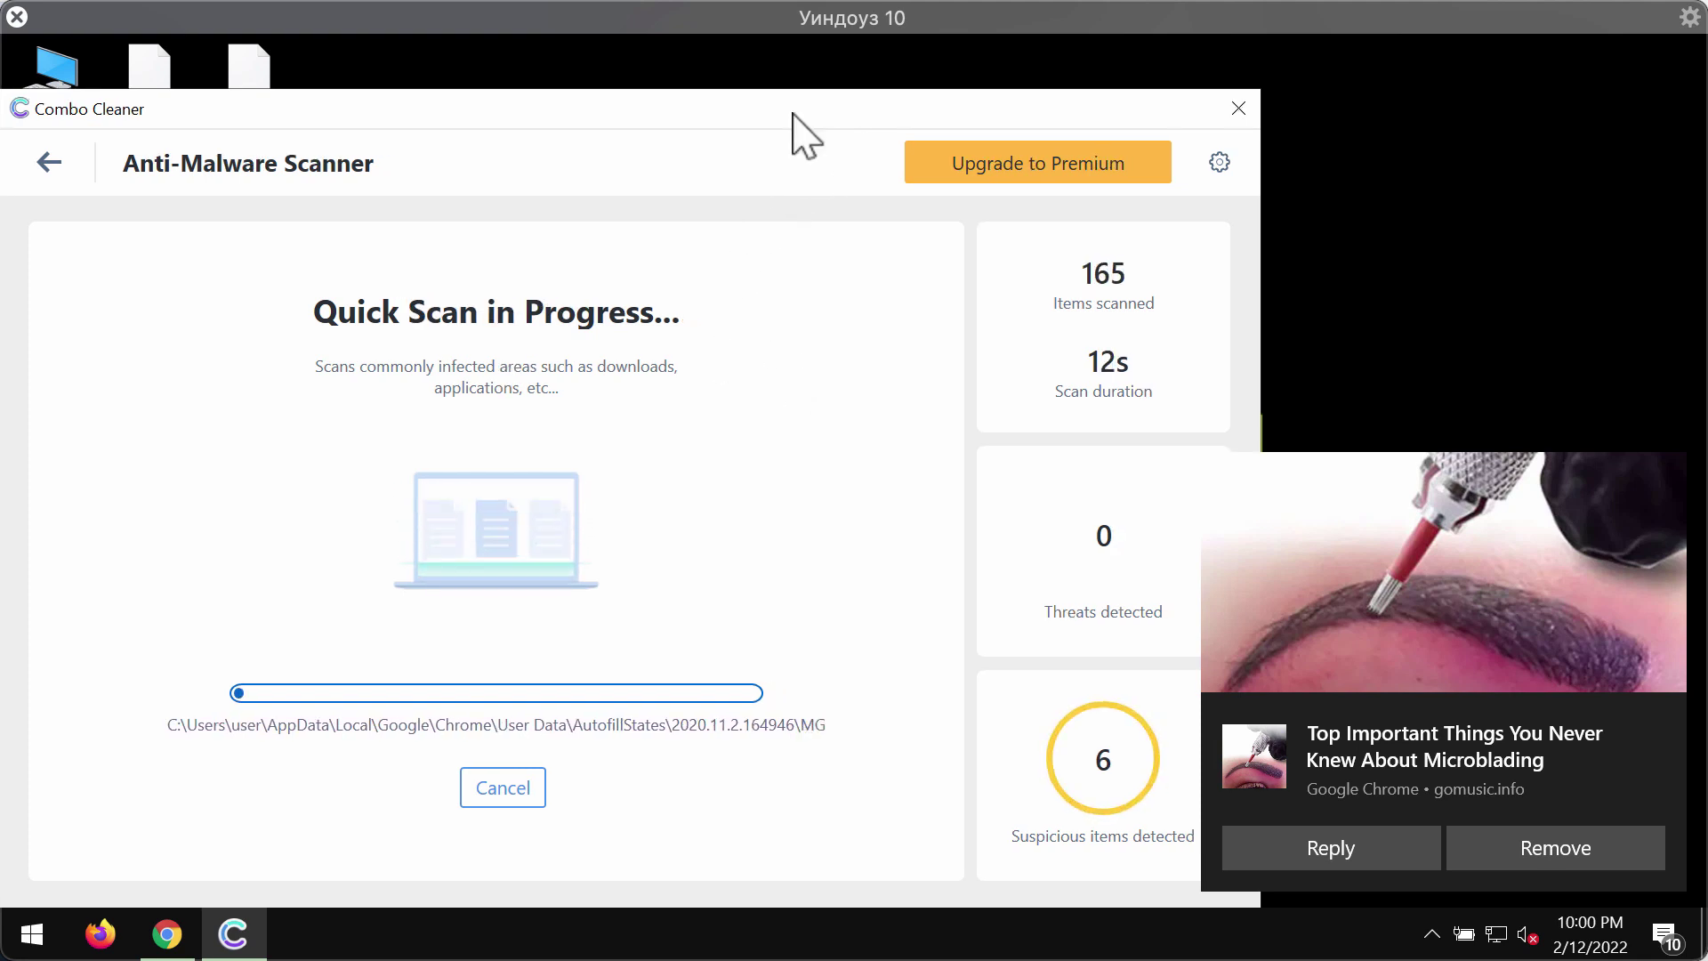
- View the Anti-Ransomware protection settings from the gear icon's settings page
left_click(1218, 162)
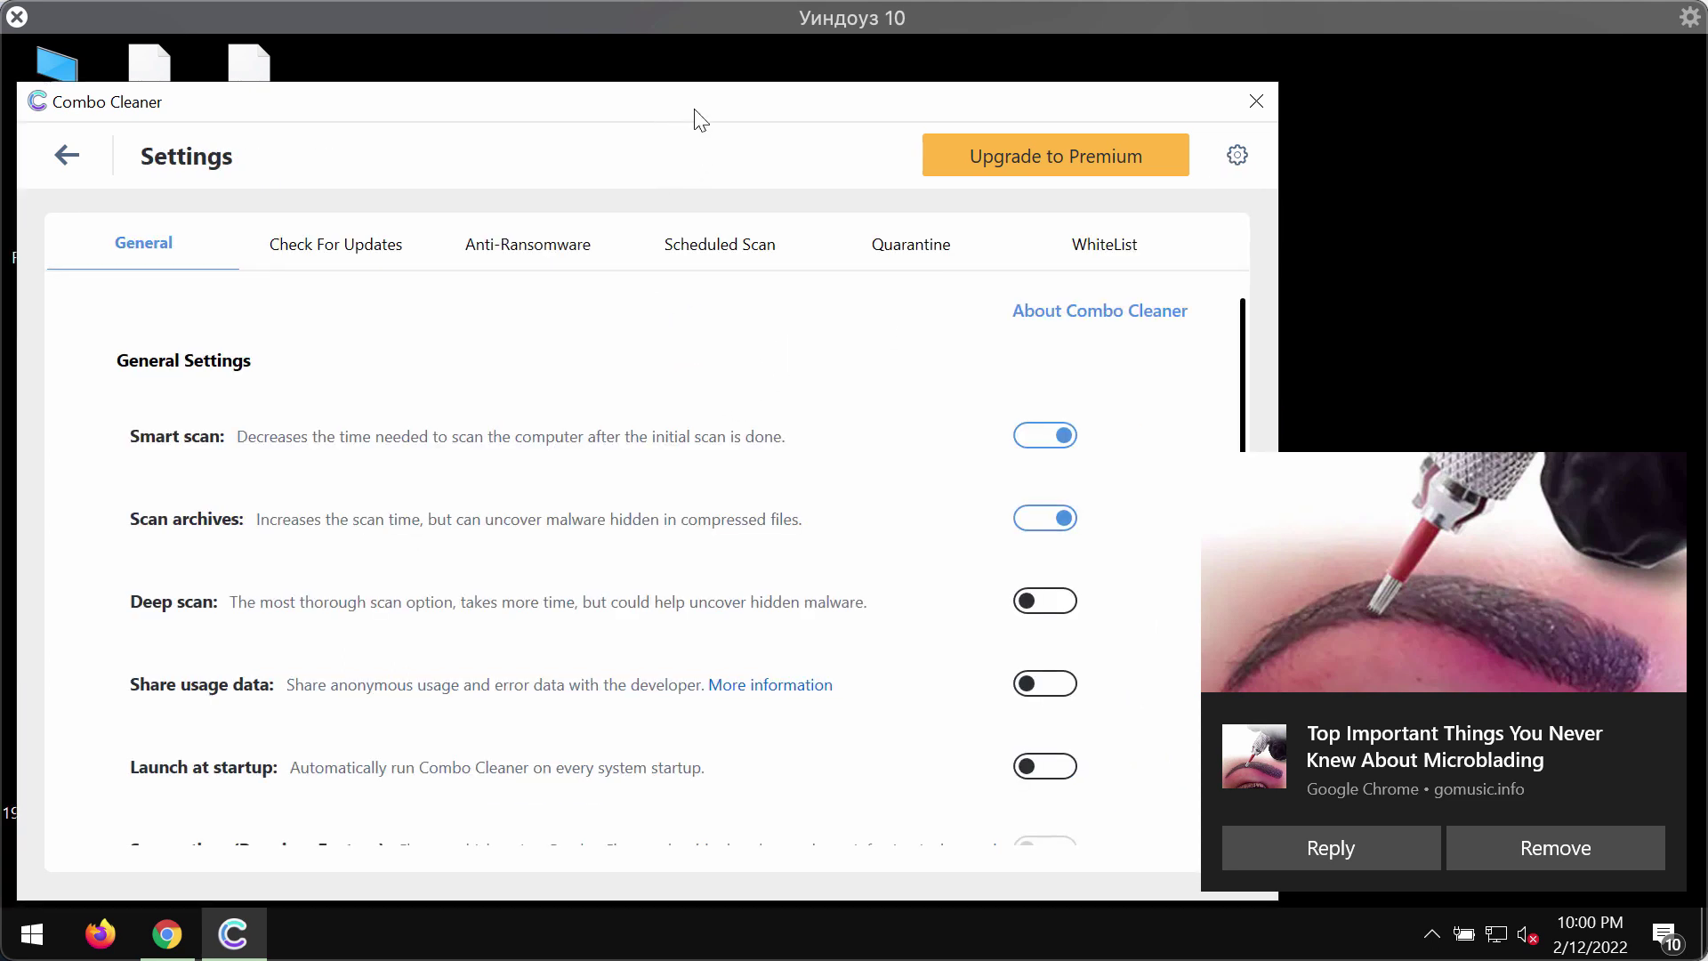
left_click_drag(668, 131, 687, 124)
left_click(553, 271)
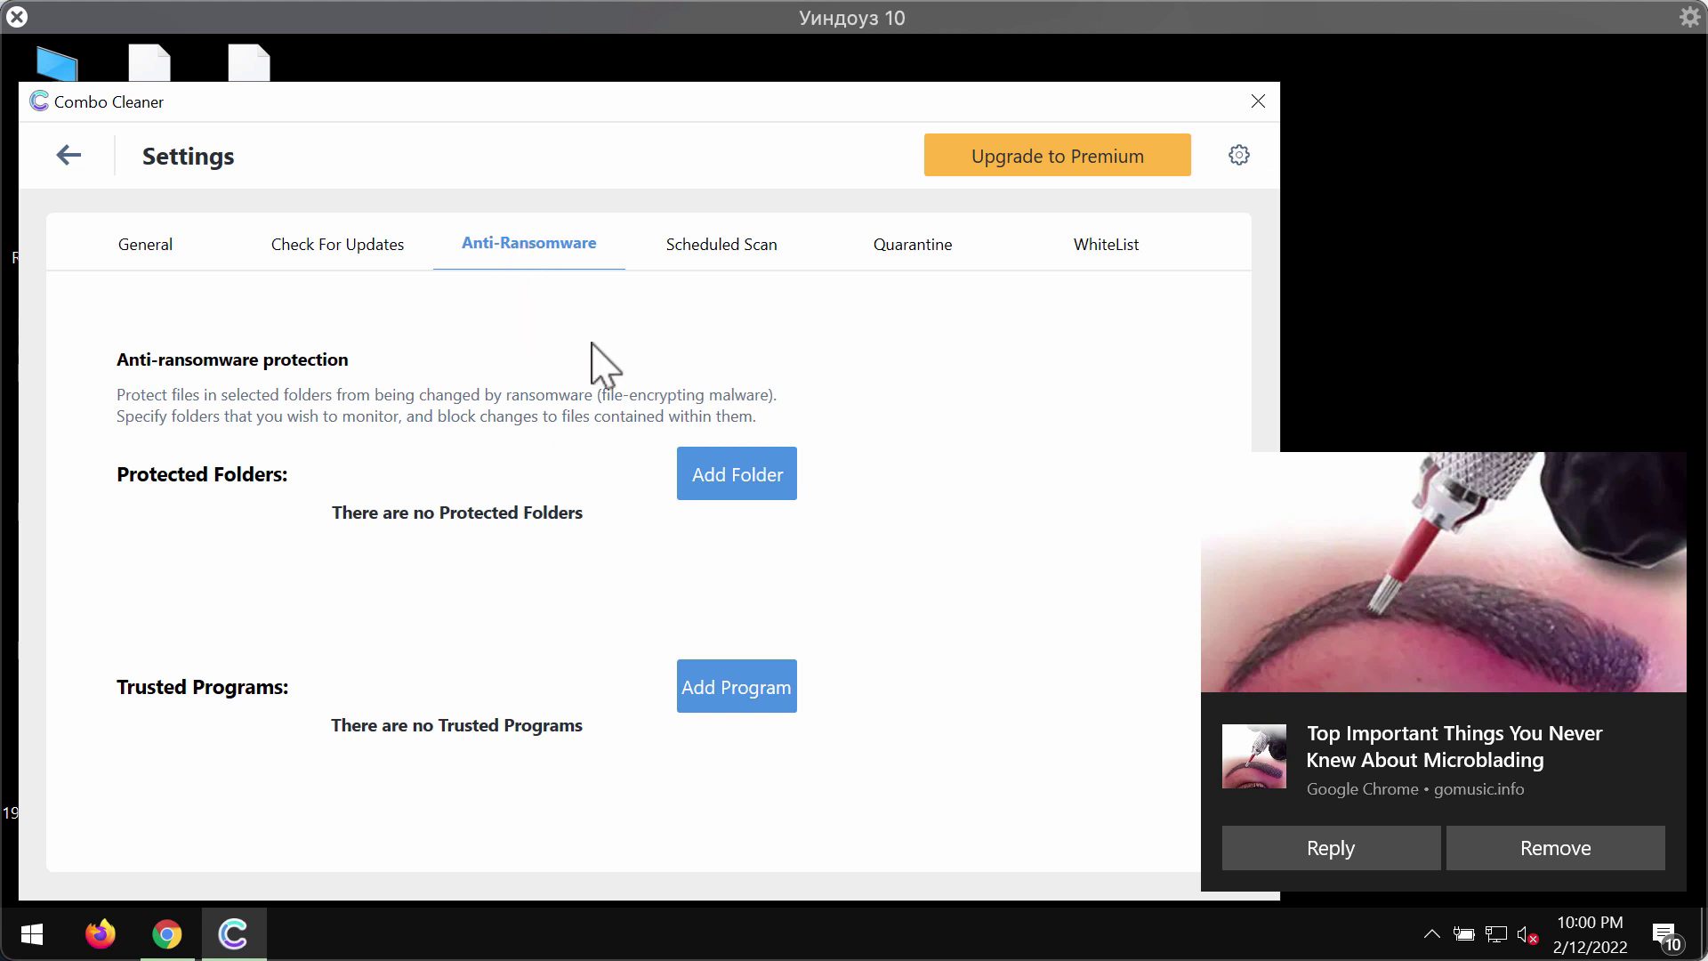
left_click_drag(840, 110, 874, 102)
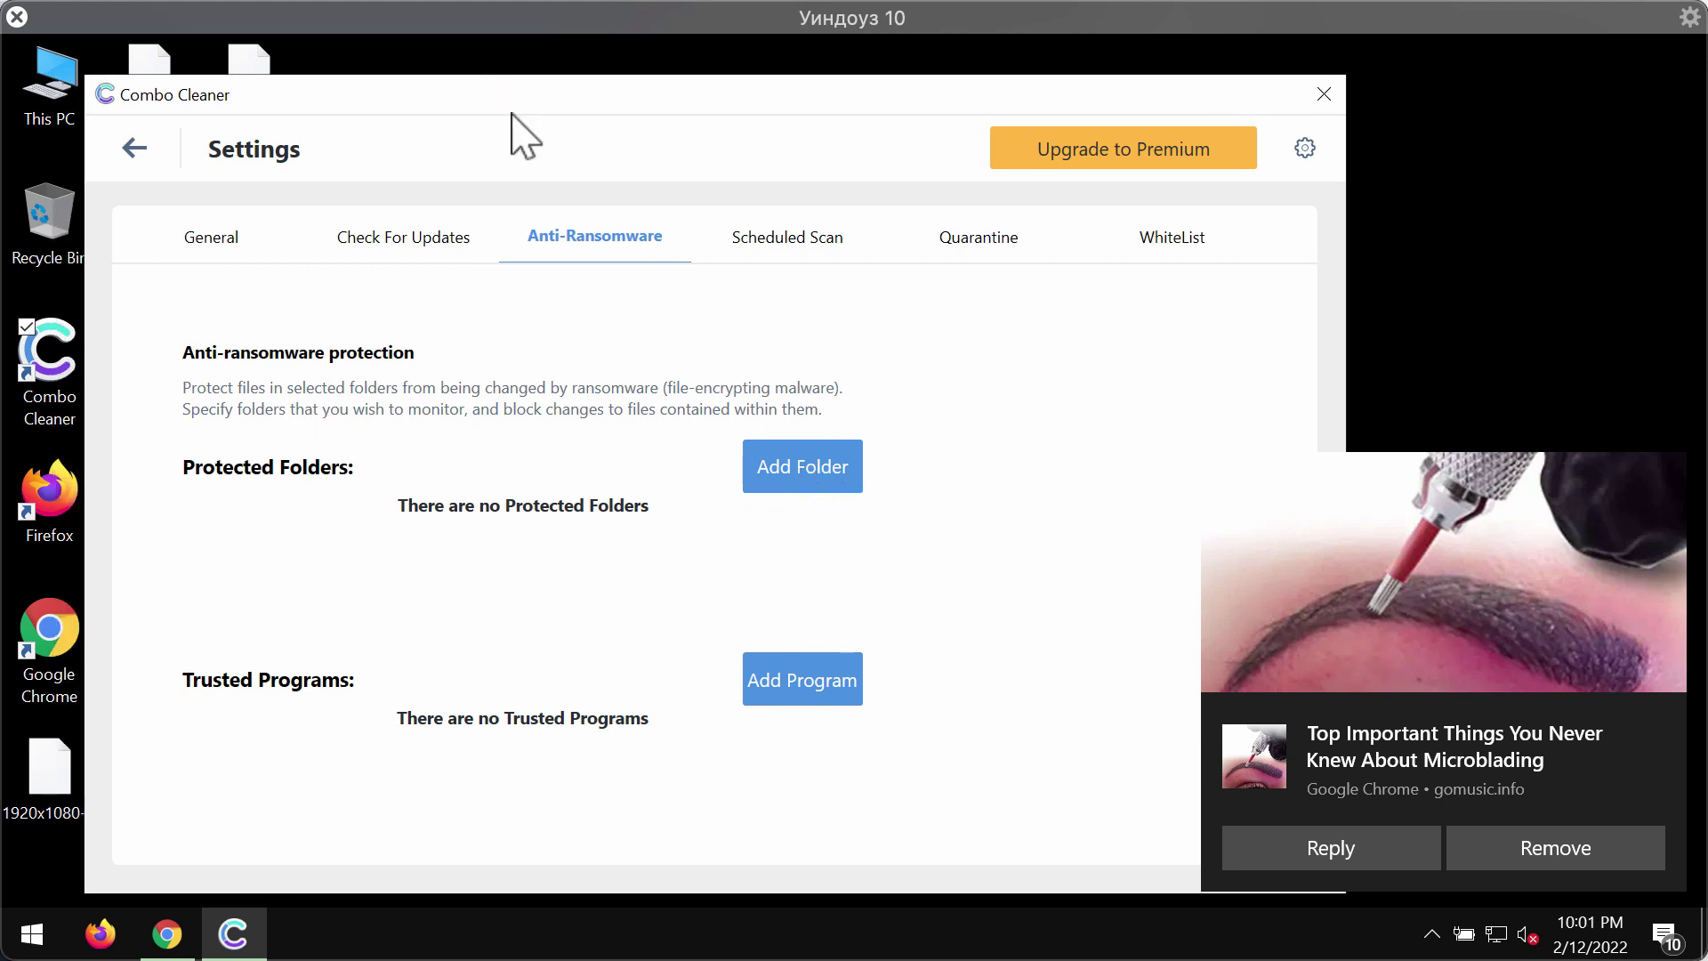
- Go back to the Dashboard and reopen the Quick Scan in Progress view
left_click(135, 149)
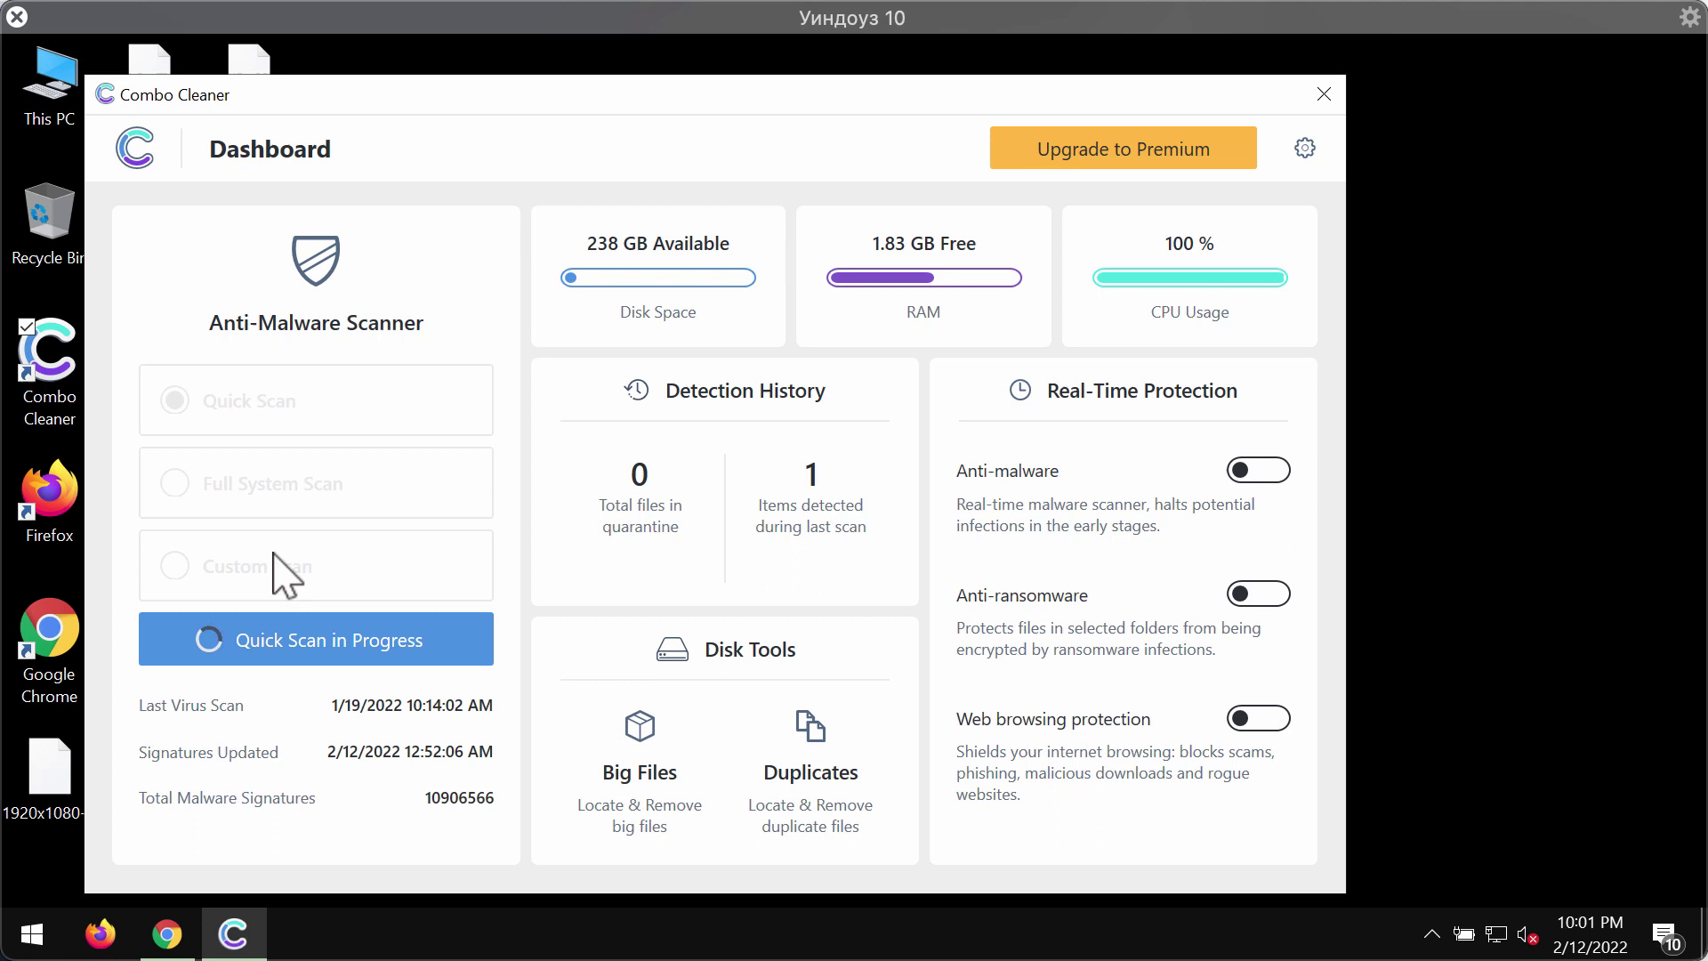
left_click(321, 639)
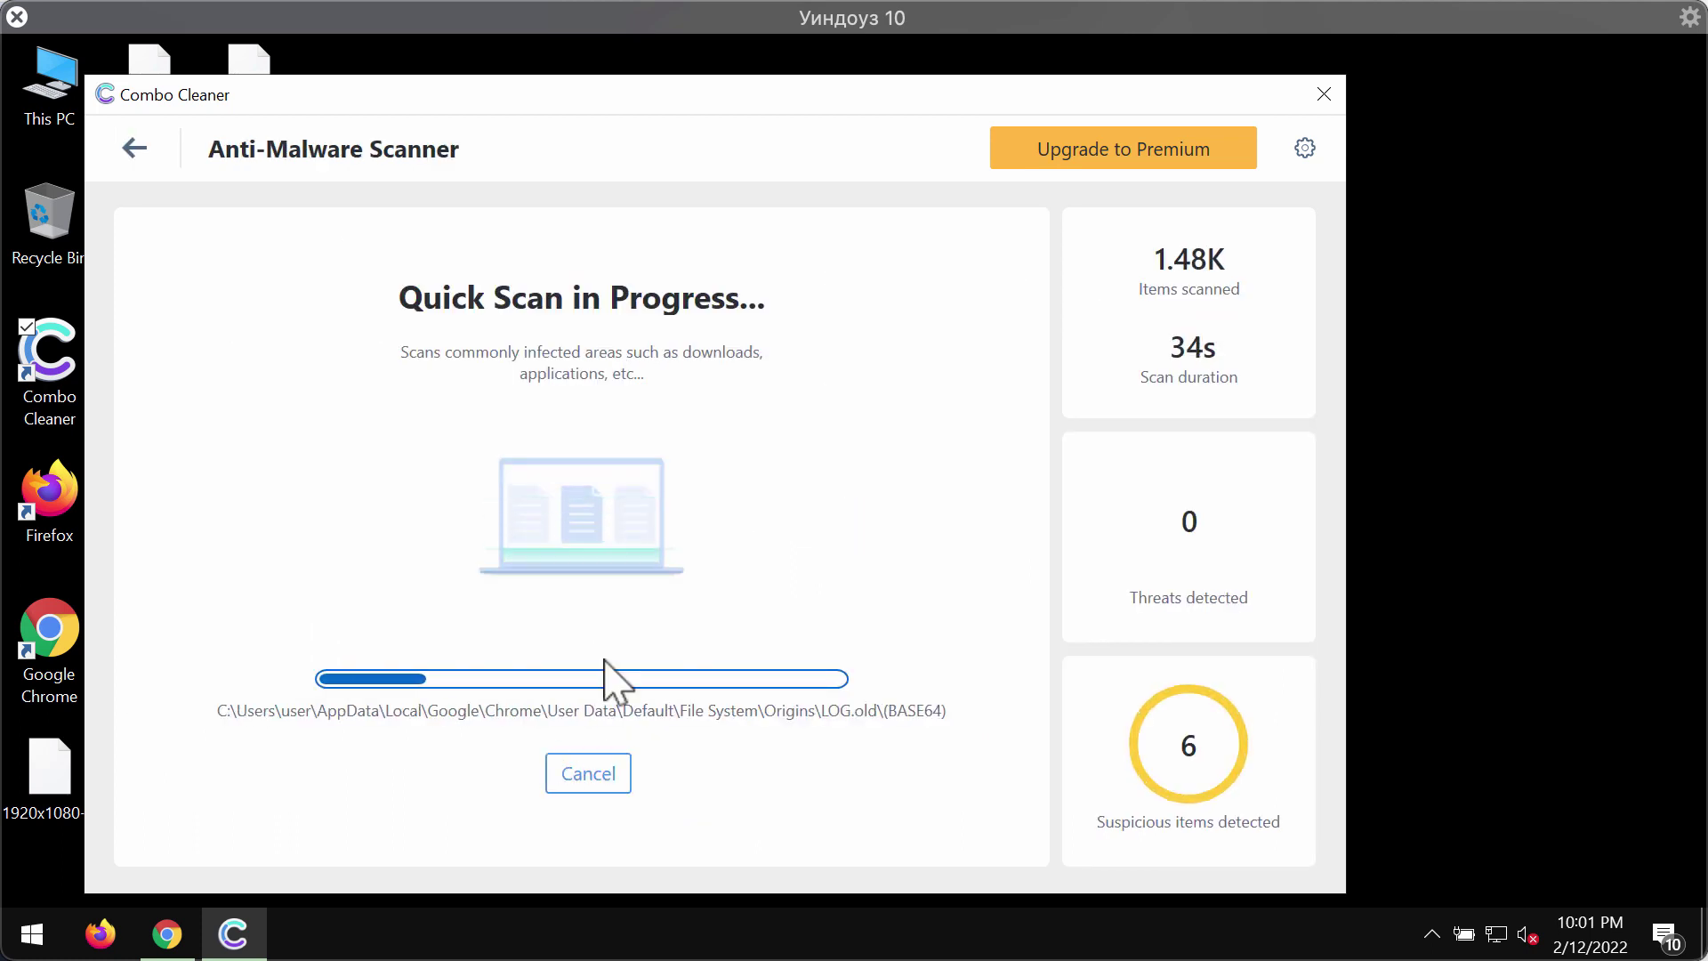
left_click_drag(876, 105, 920, 97)
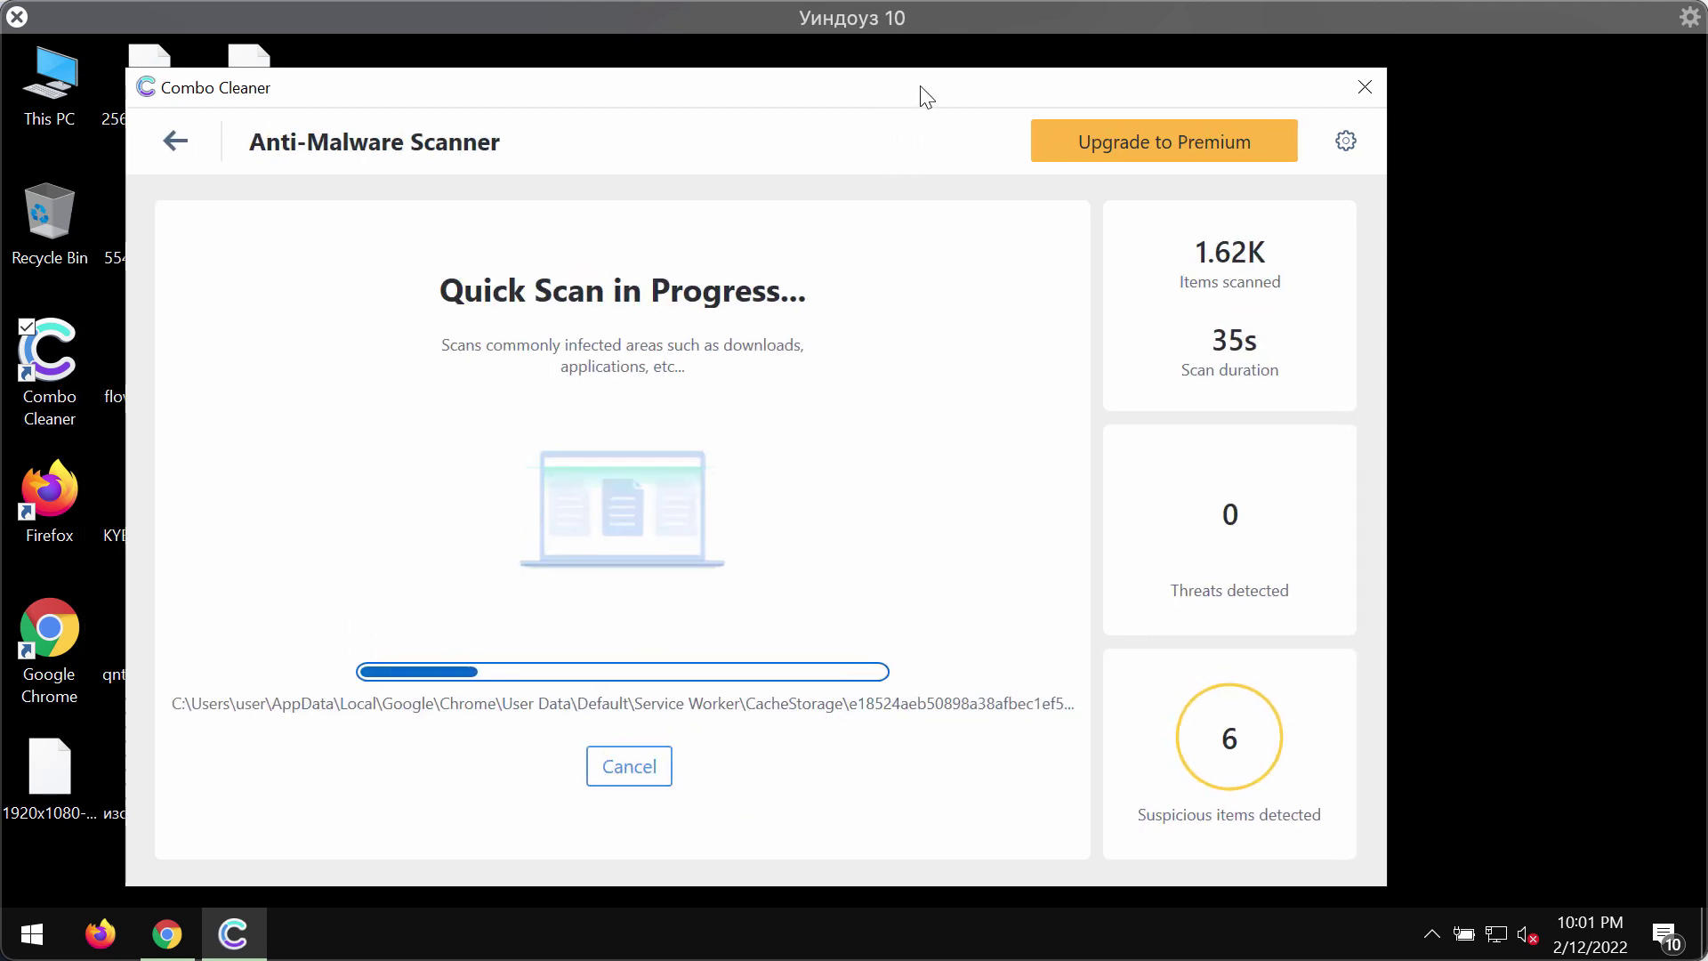
left_click_drag(1091, 84, 1128, 80)
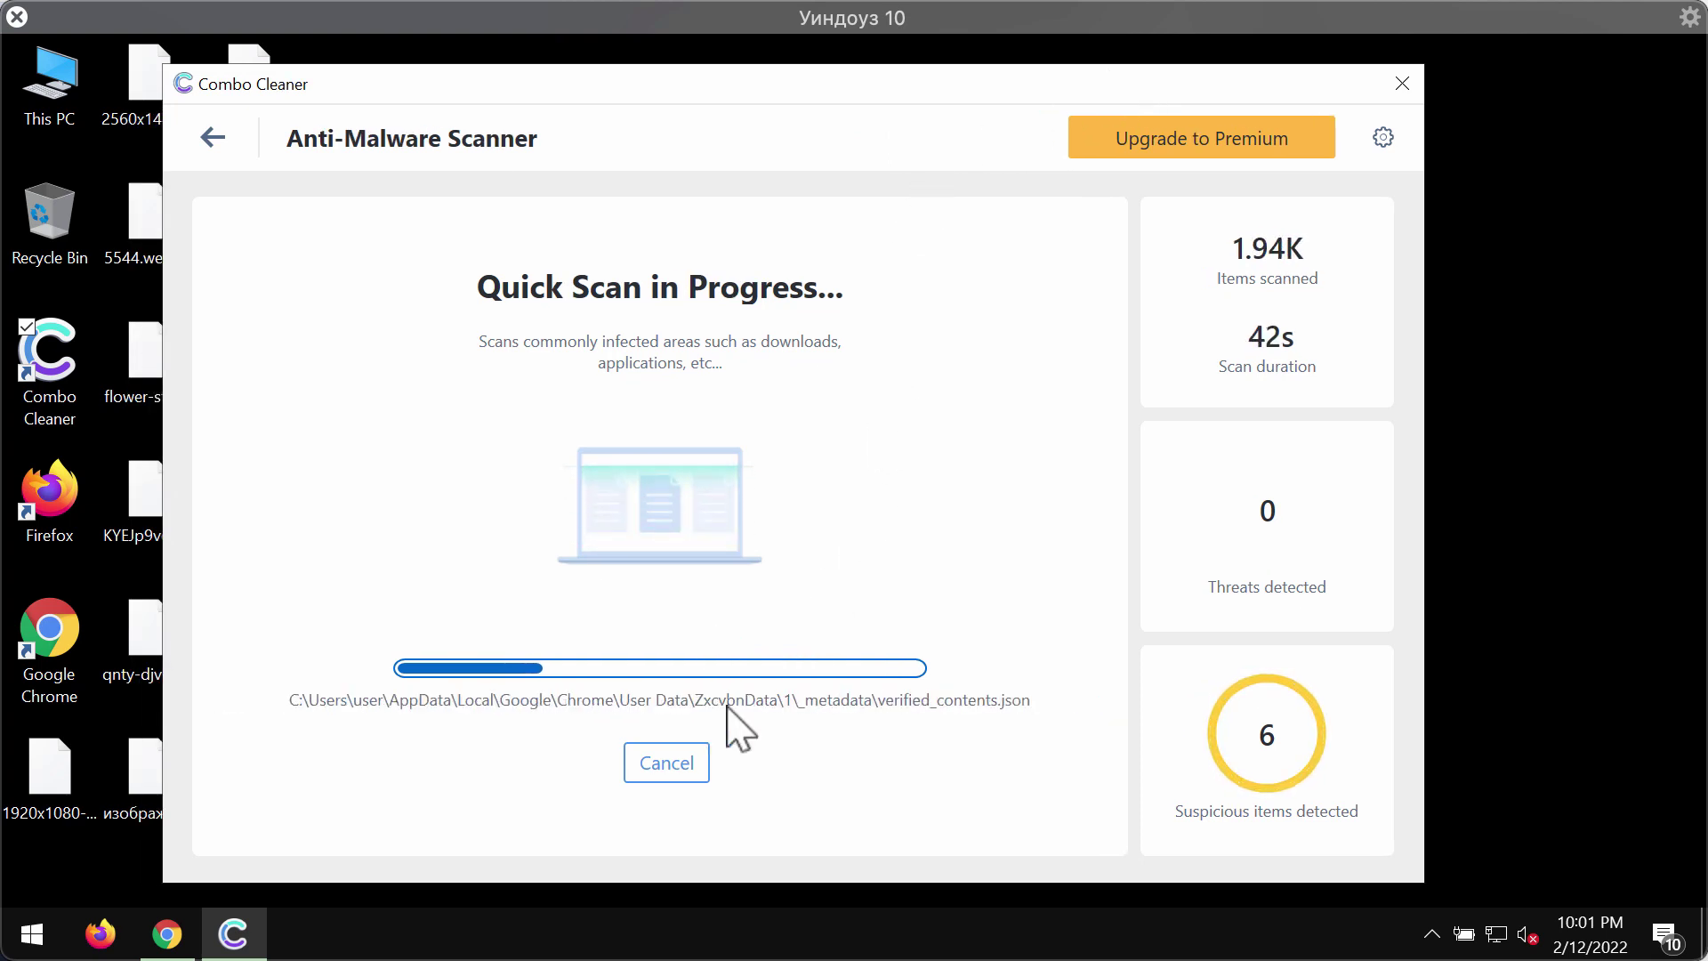
left_click_drag(921, 88, 956, 85)
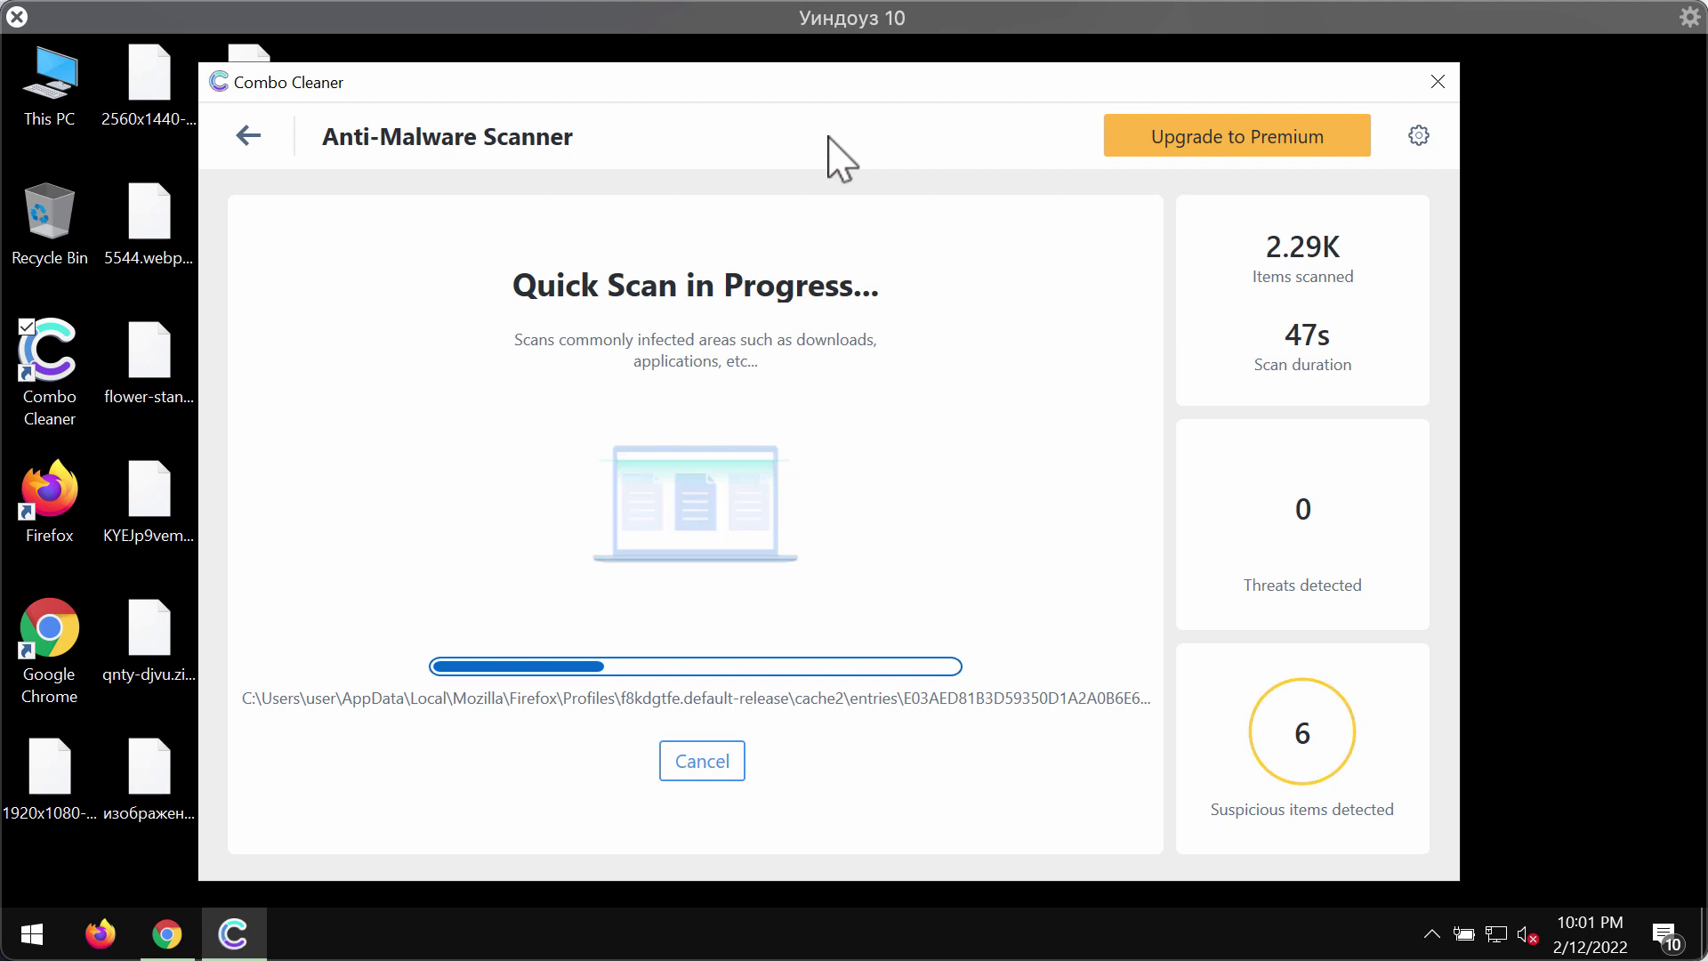
left_click_drag(853, 95, 878, 102)
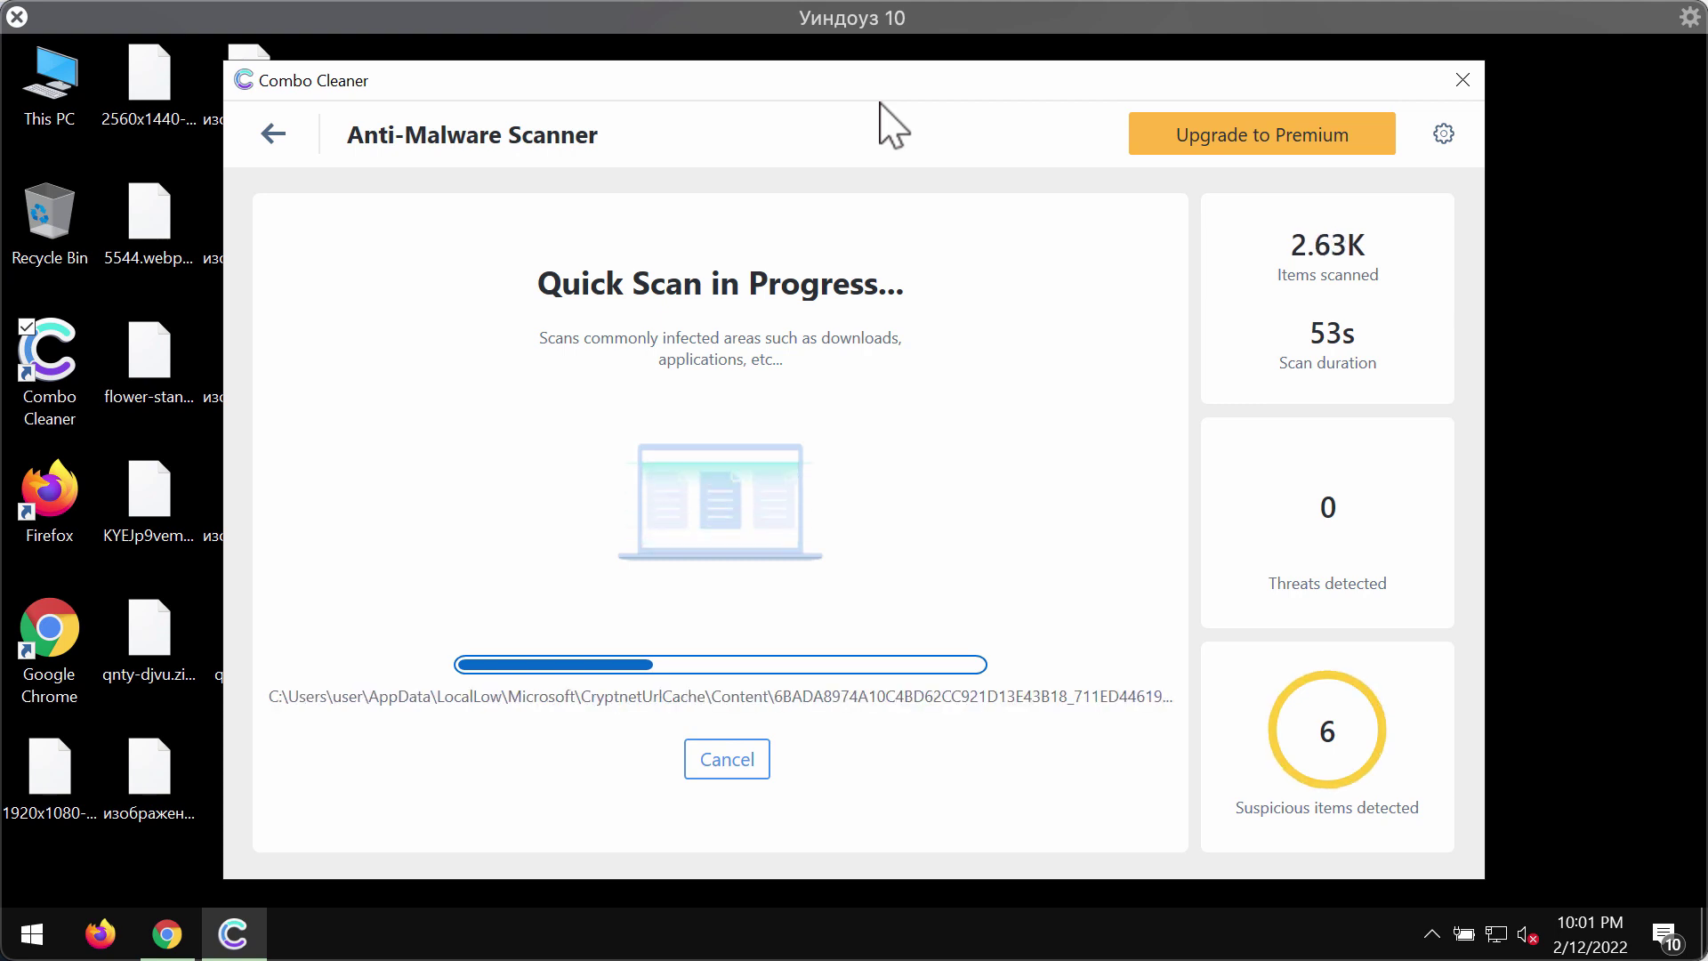
left_click(879, 101)
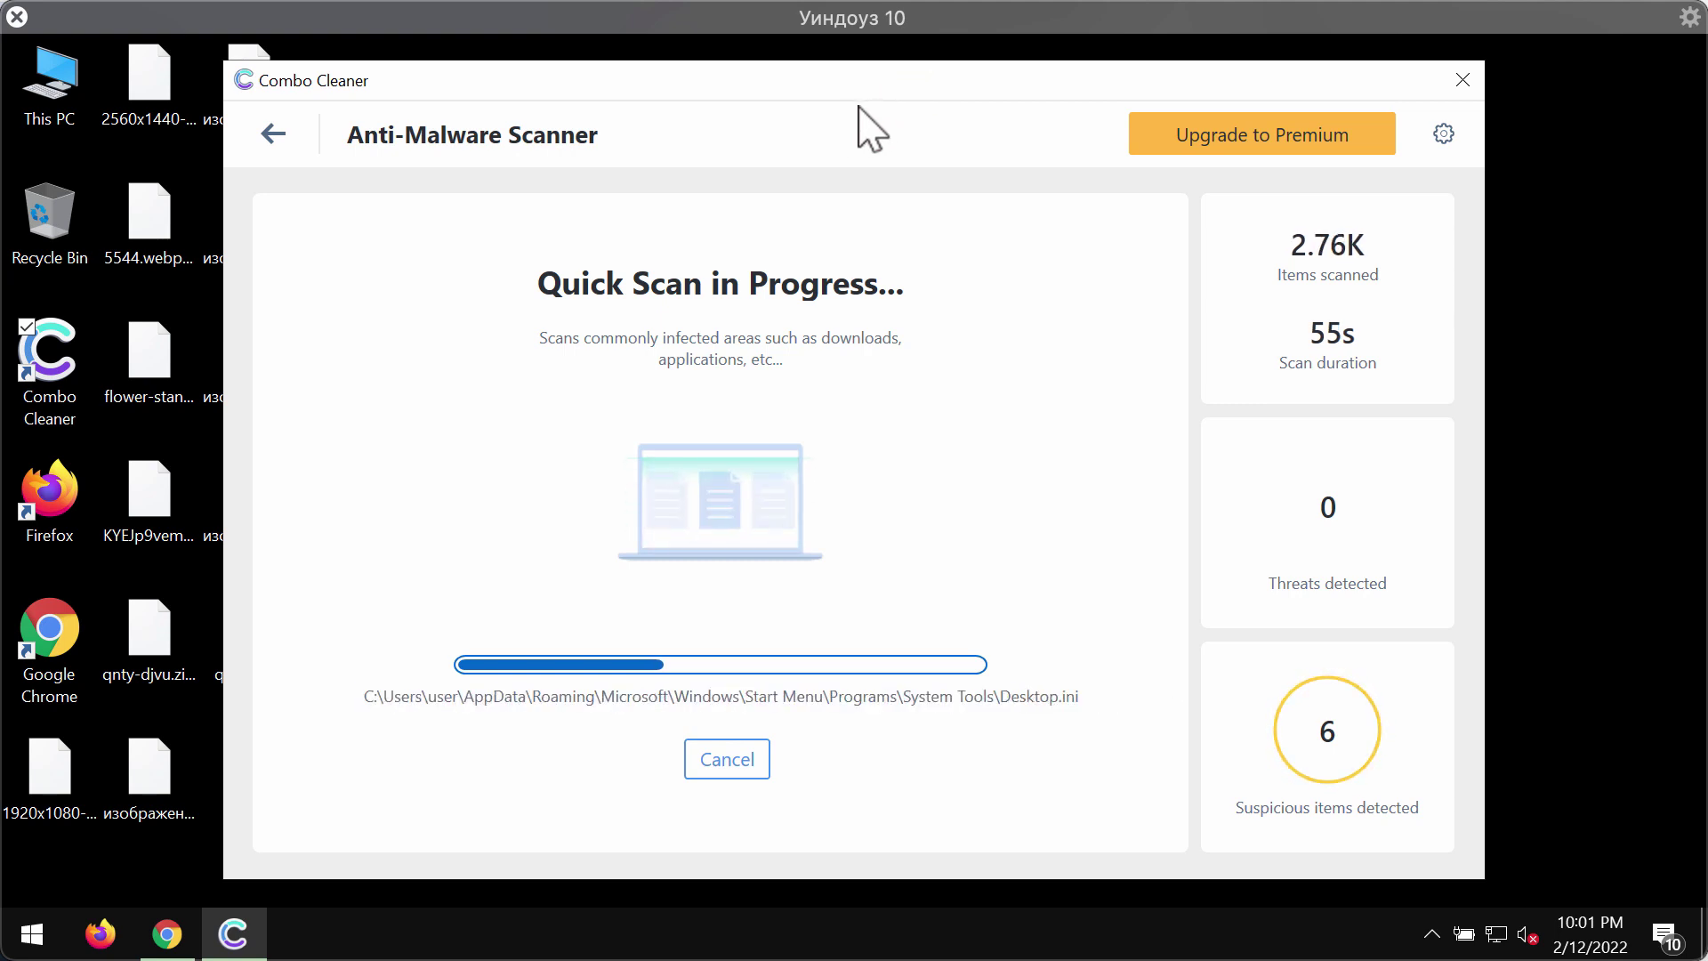
left_click_drag(864, 103, 849, 104)
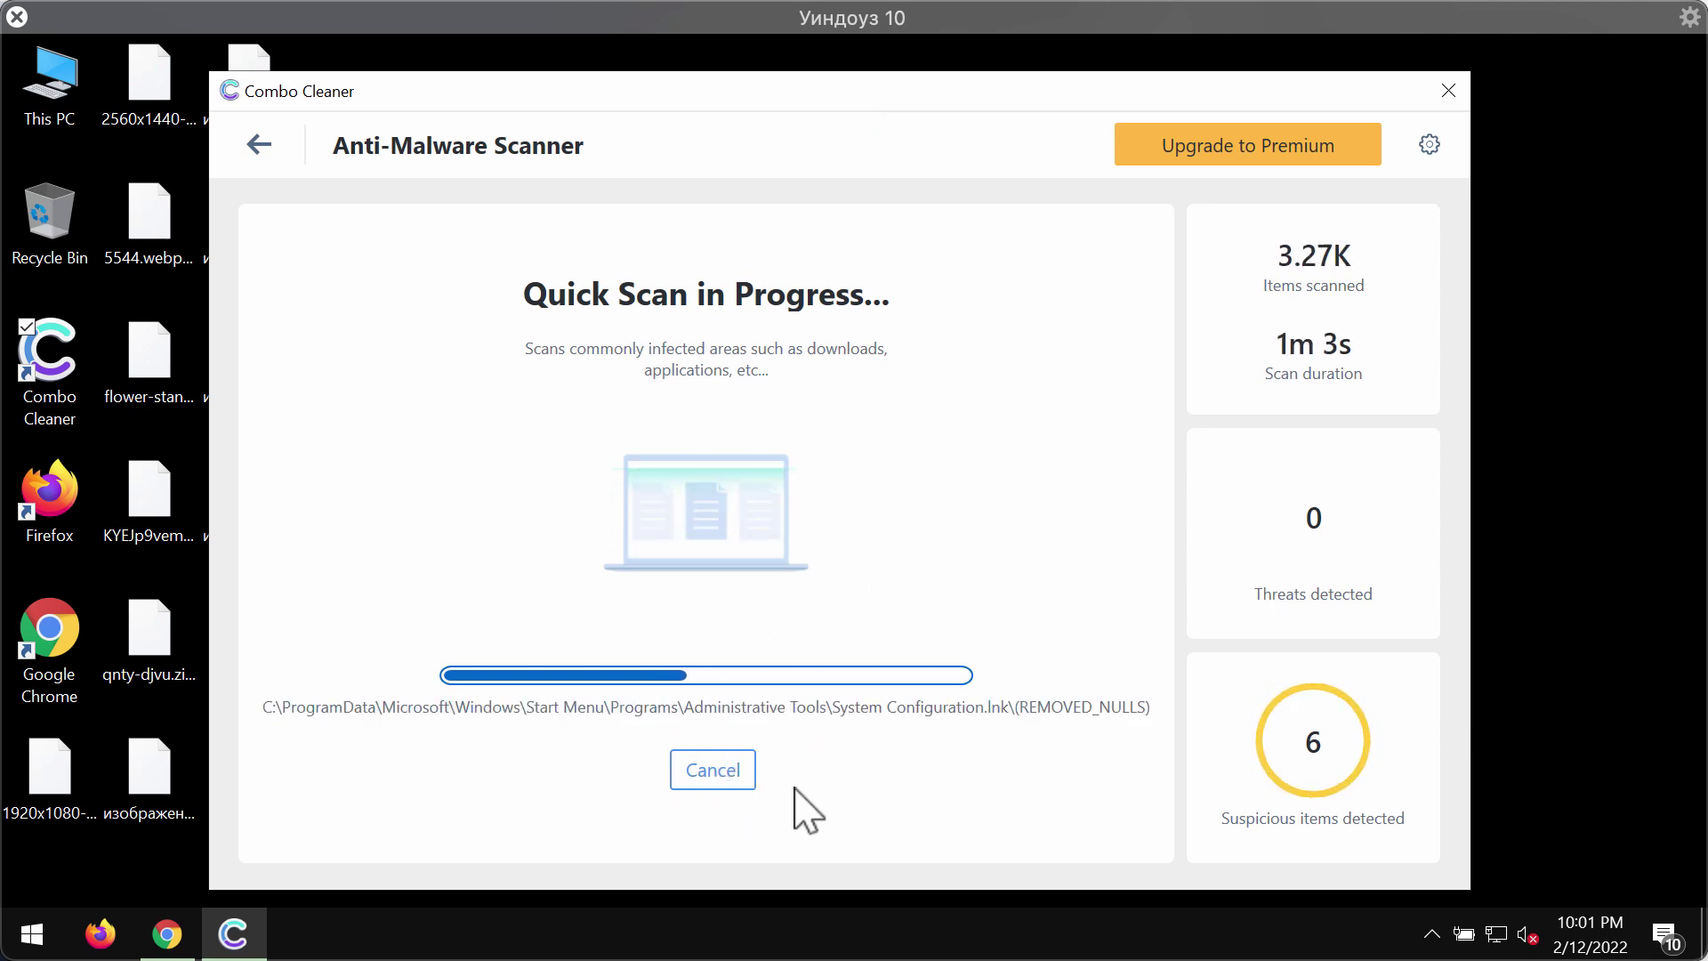
- Cancel the quick scan and confirm Yes, getting the results list of 6 detected threats
left_click(722, 776)
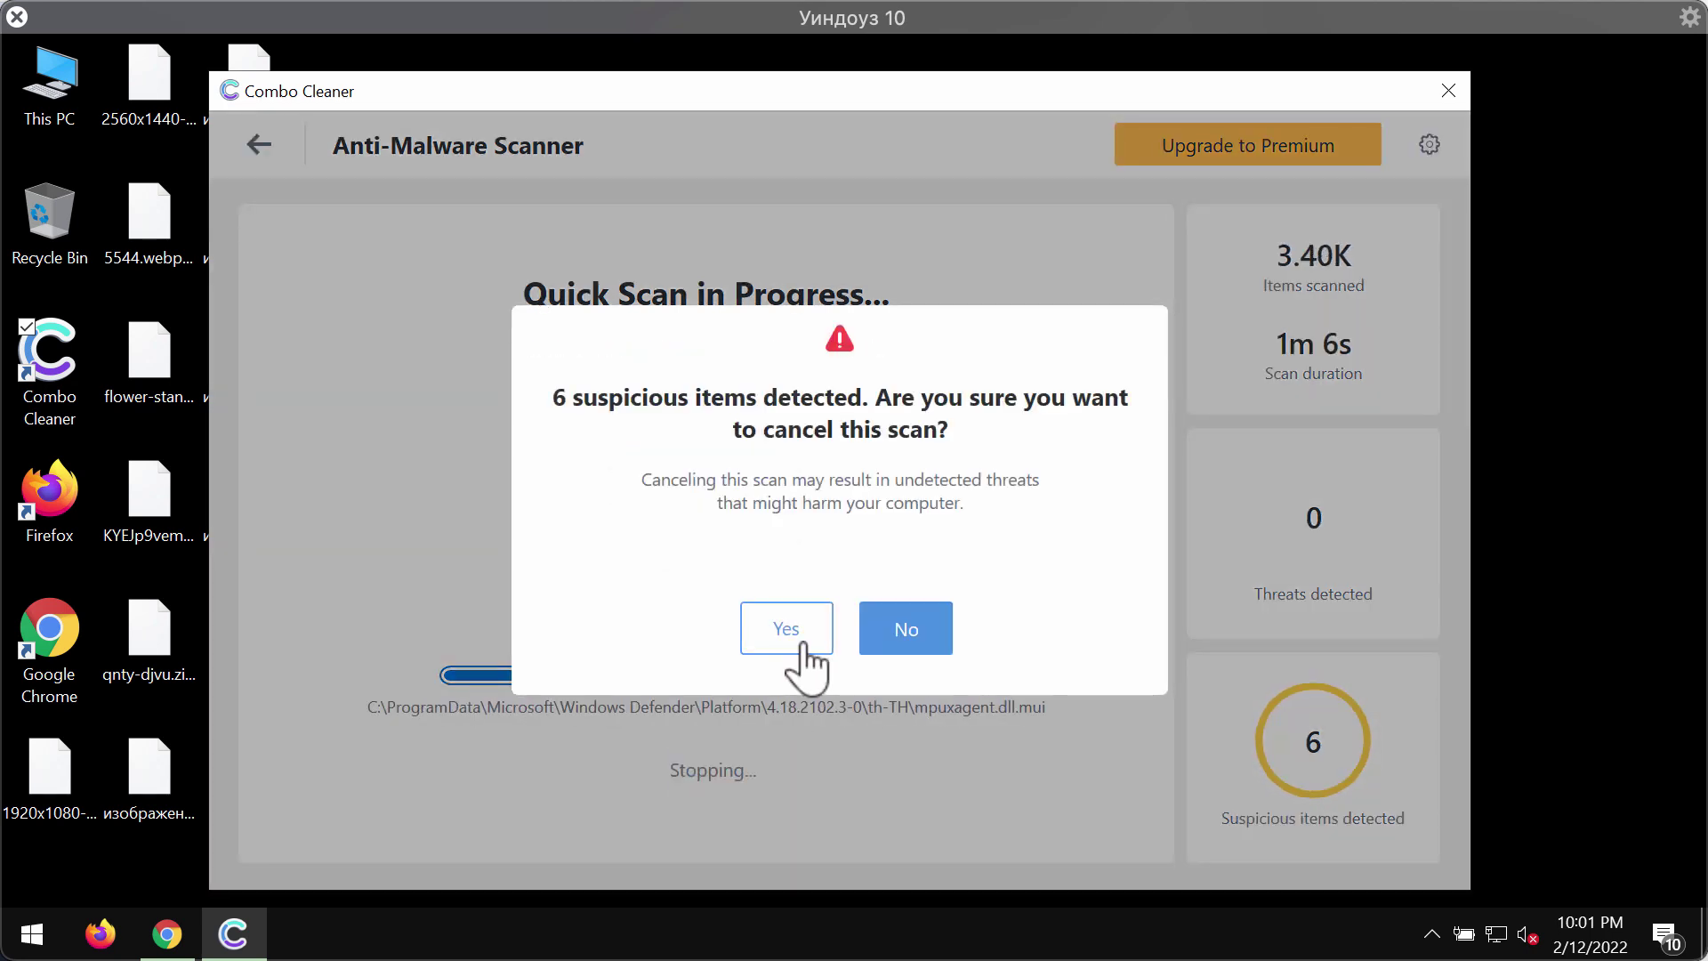
left_click(806, 646)
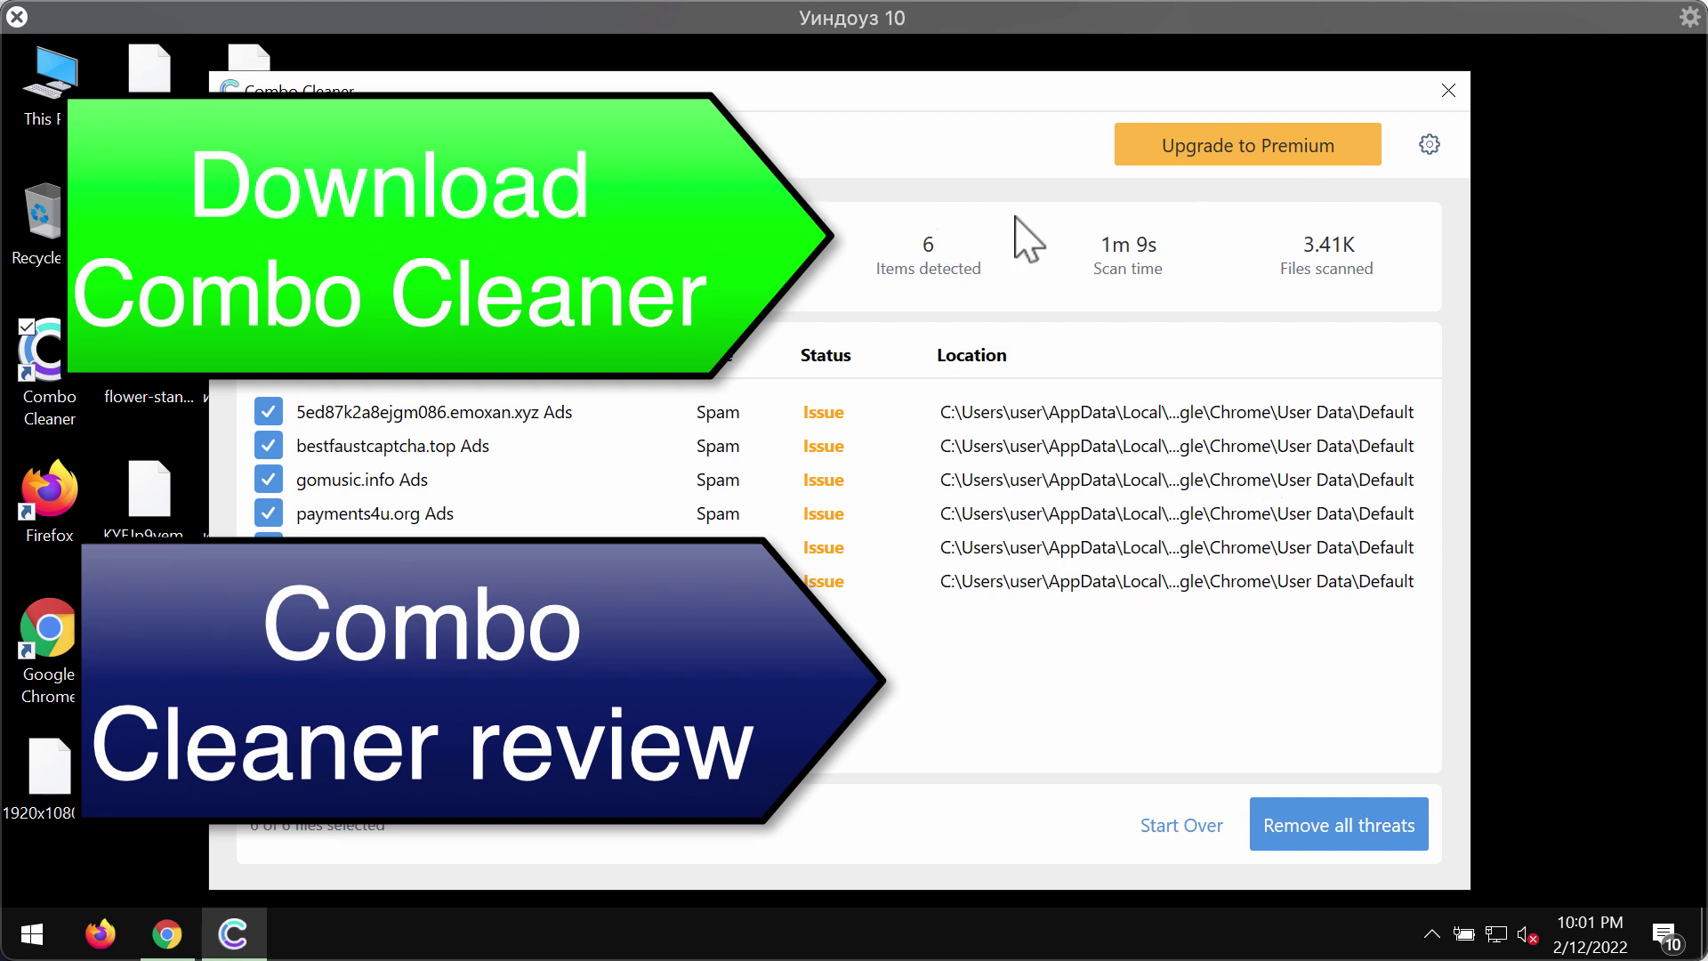
left_click_drag(981, 102, 961, 100)
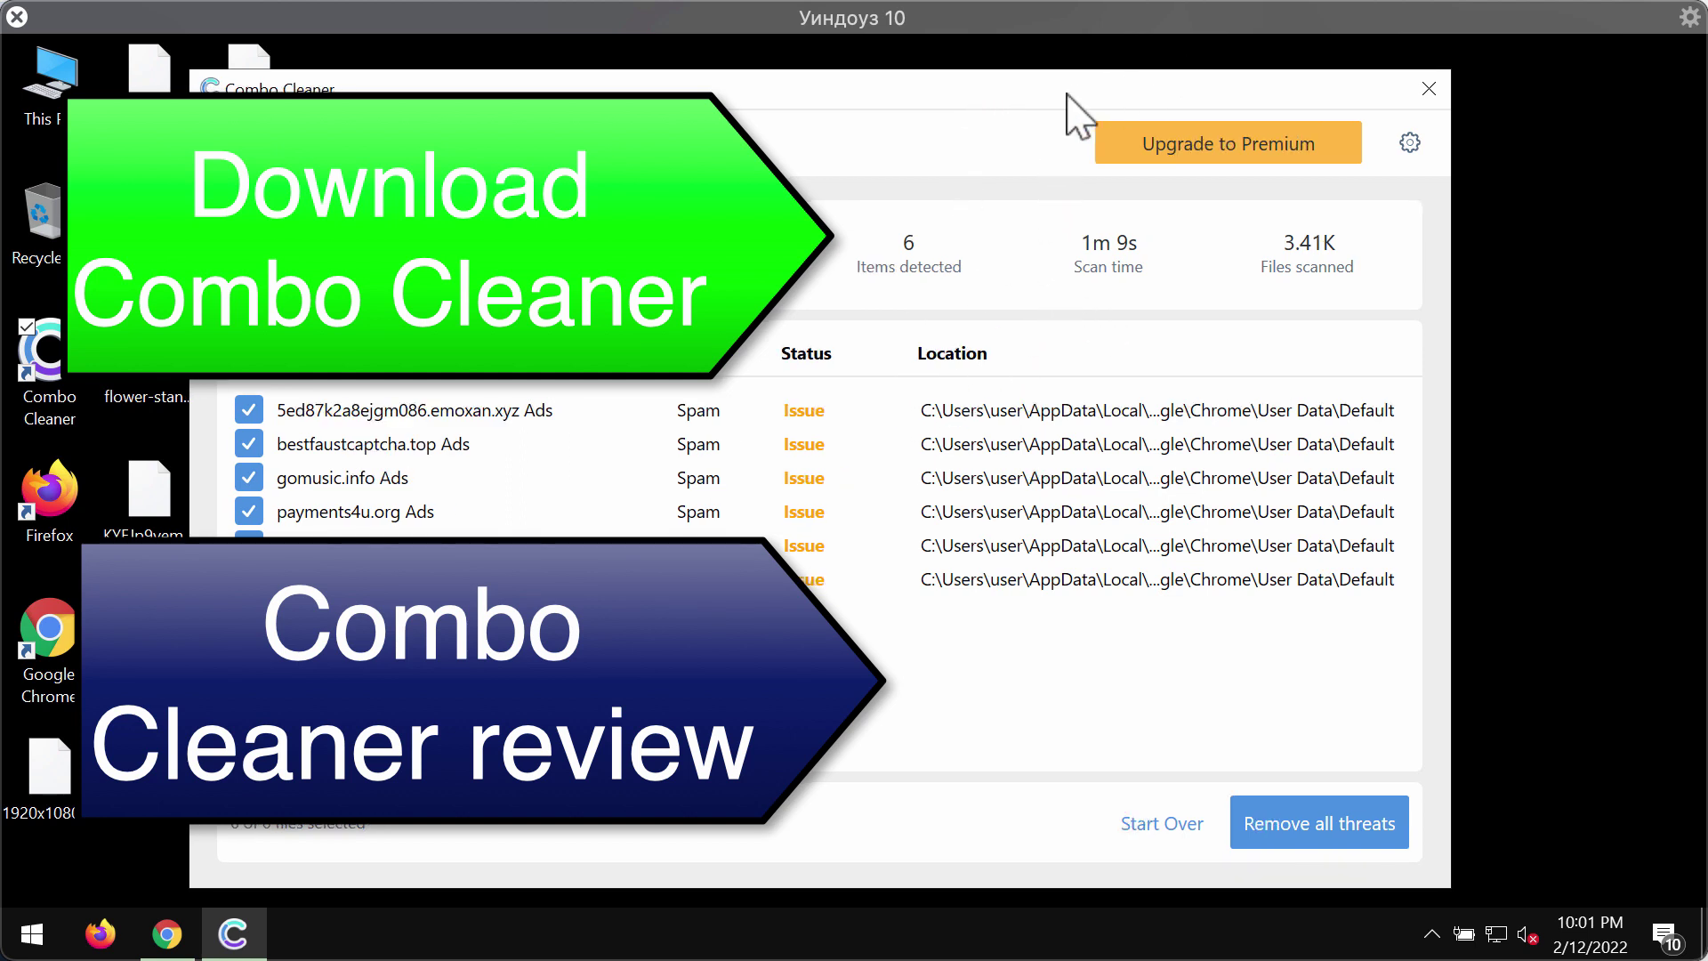
left_click_drag(1074, 89, 1068, 112)
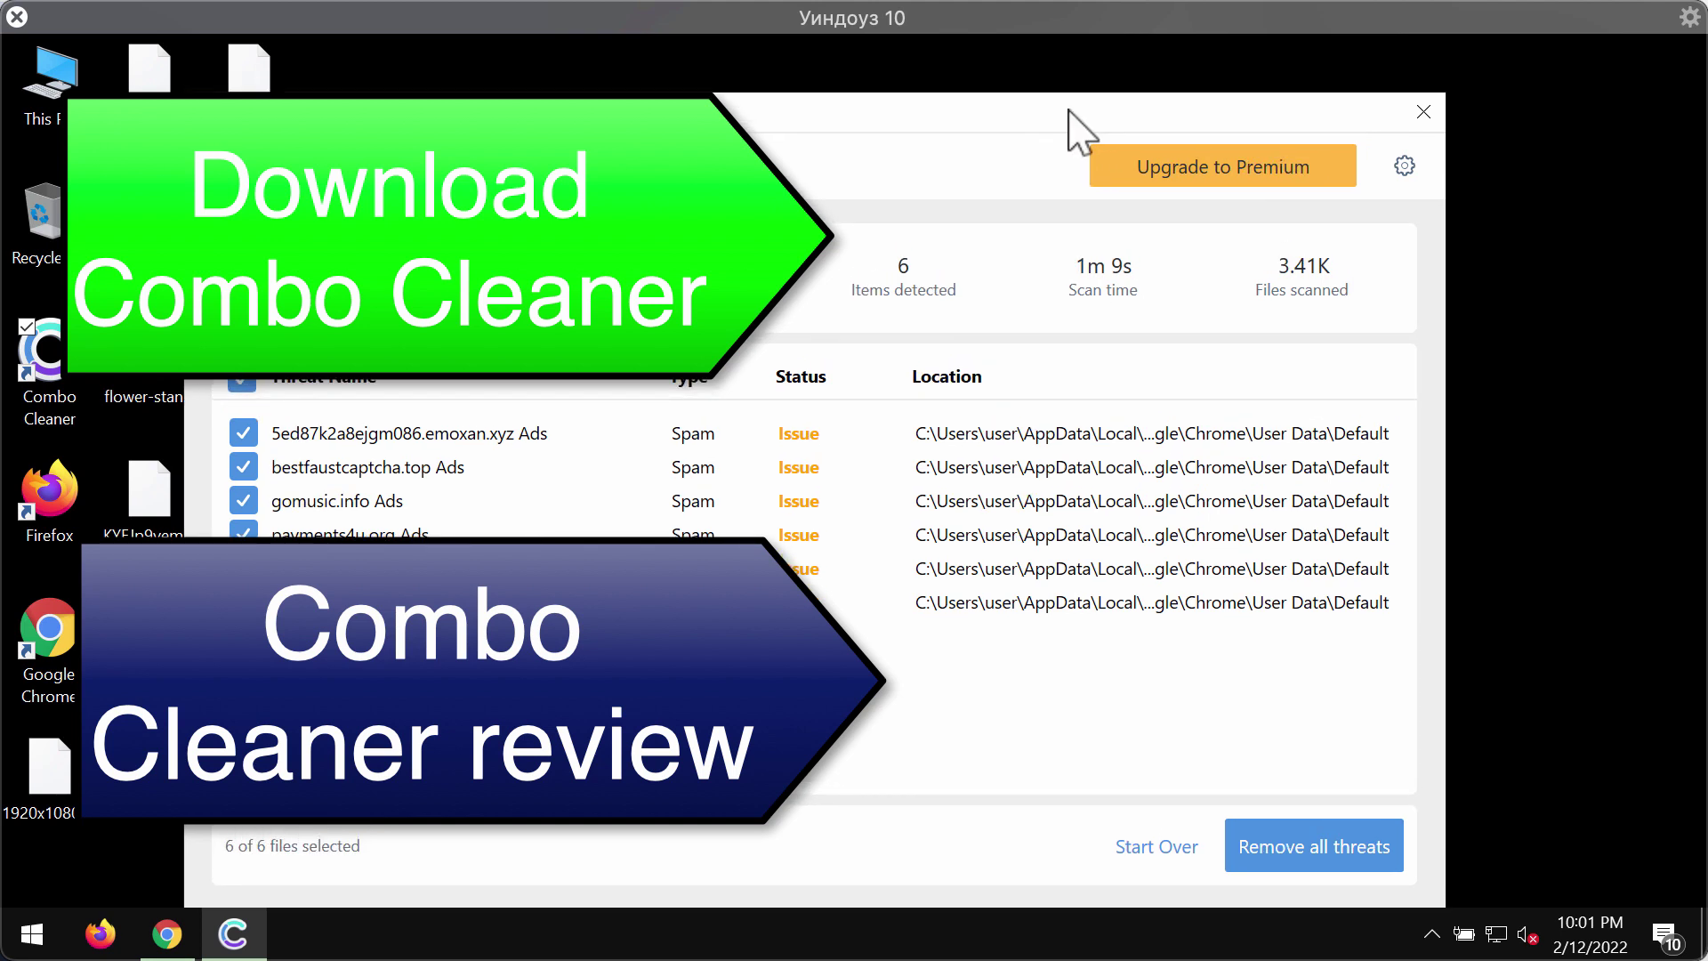